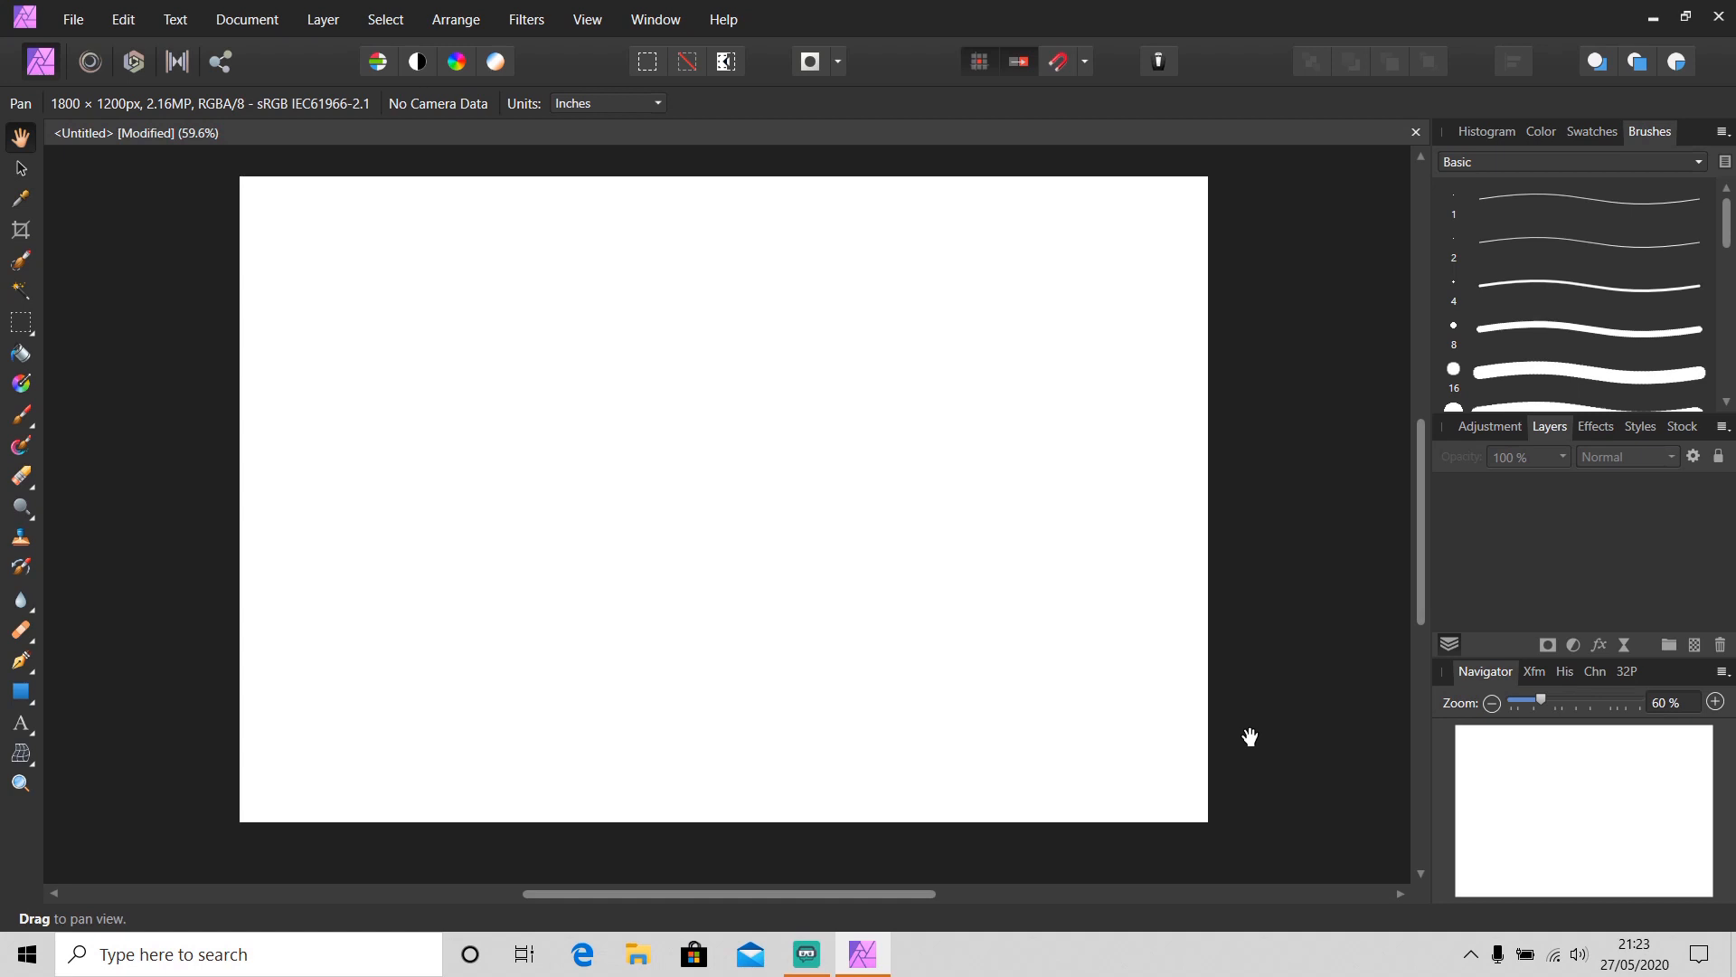
Switch the interface style to Light in the User Interface preferences
left_click(123, 19)
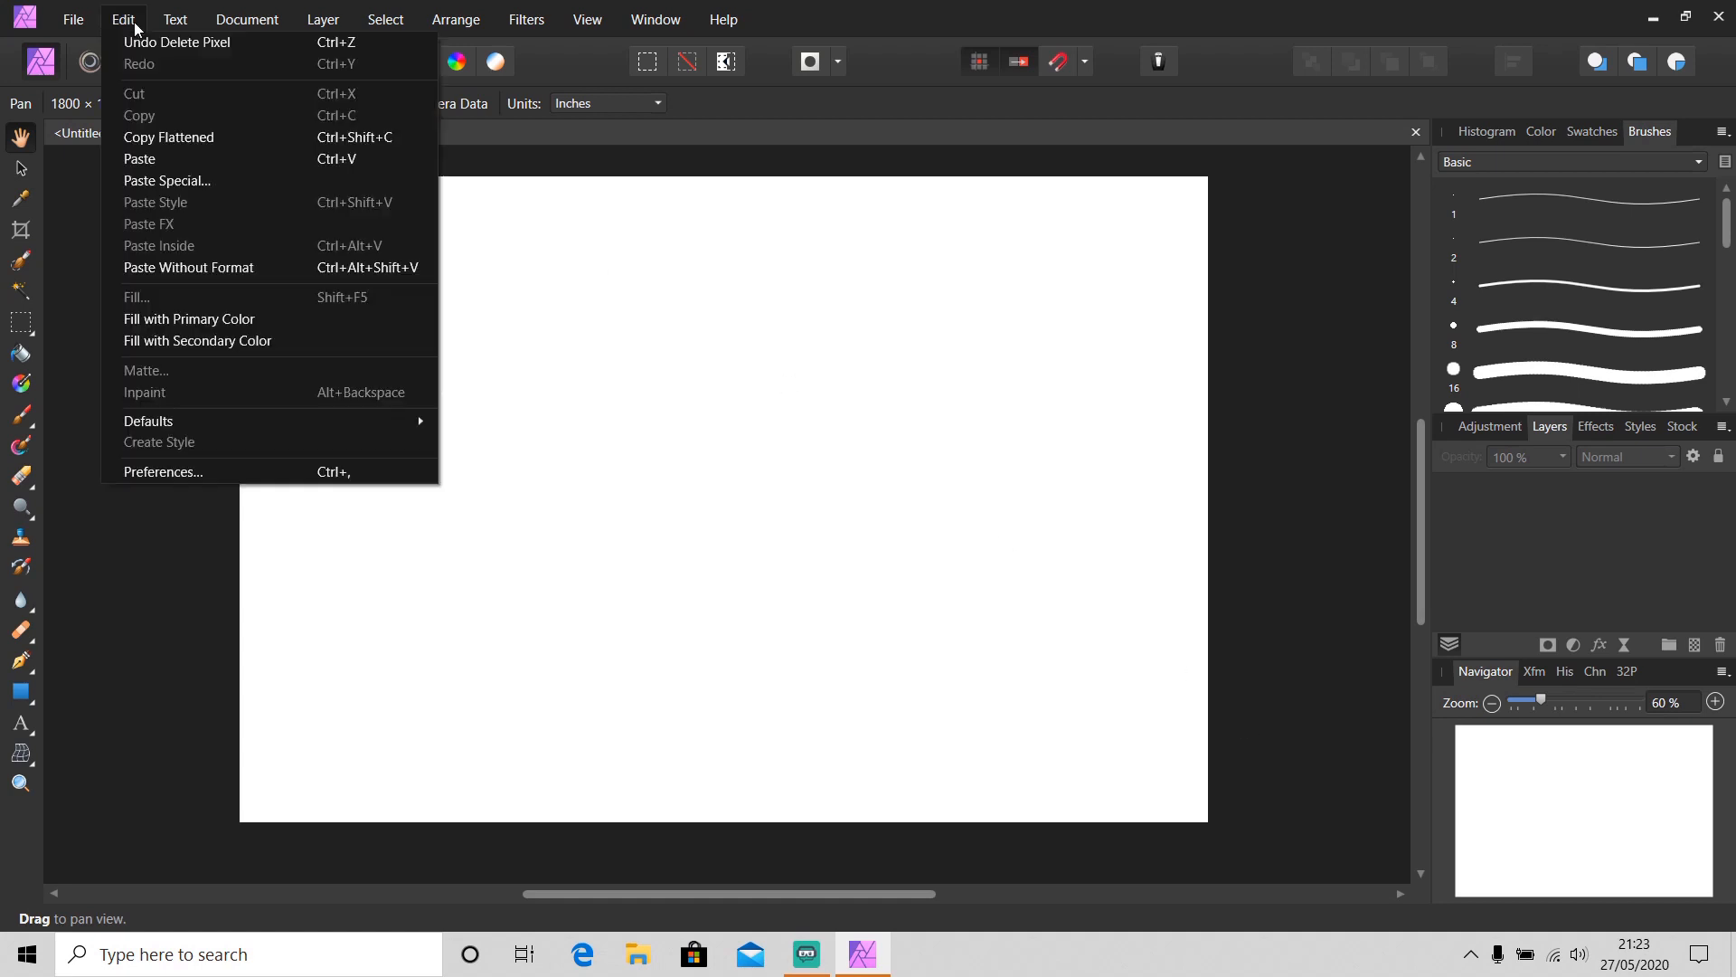
left_click(212, 471)
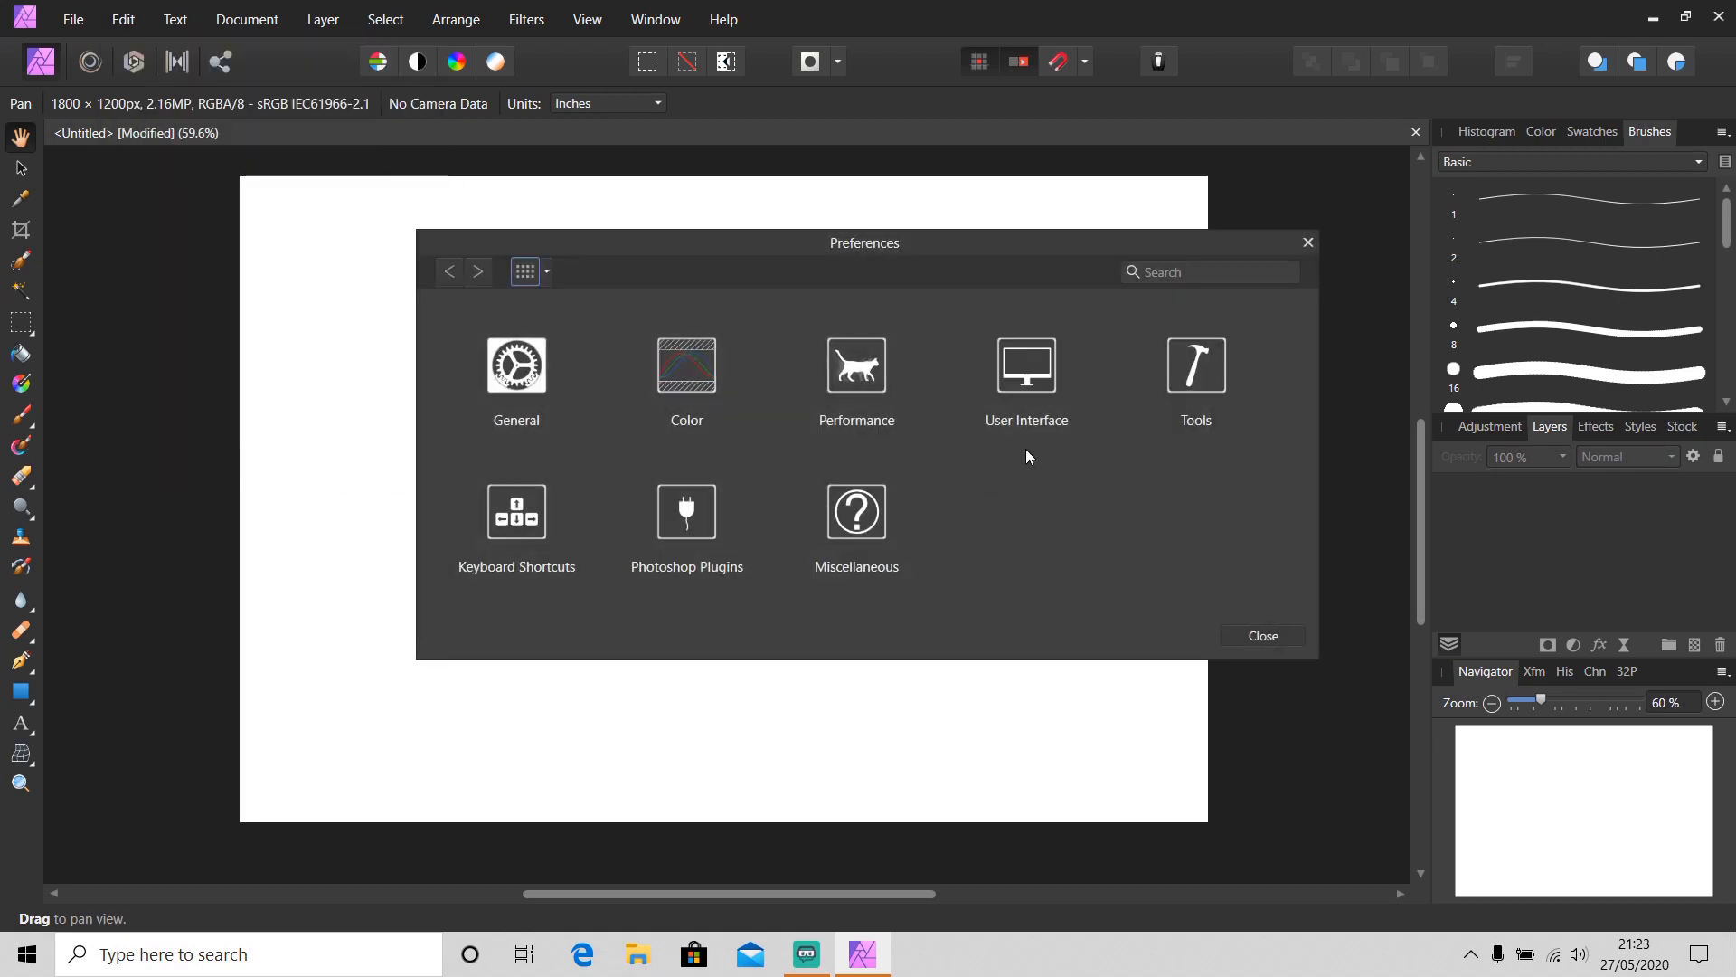
left_click(1058, 383)
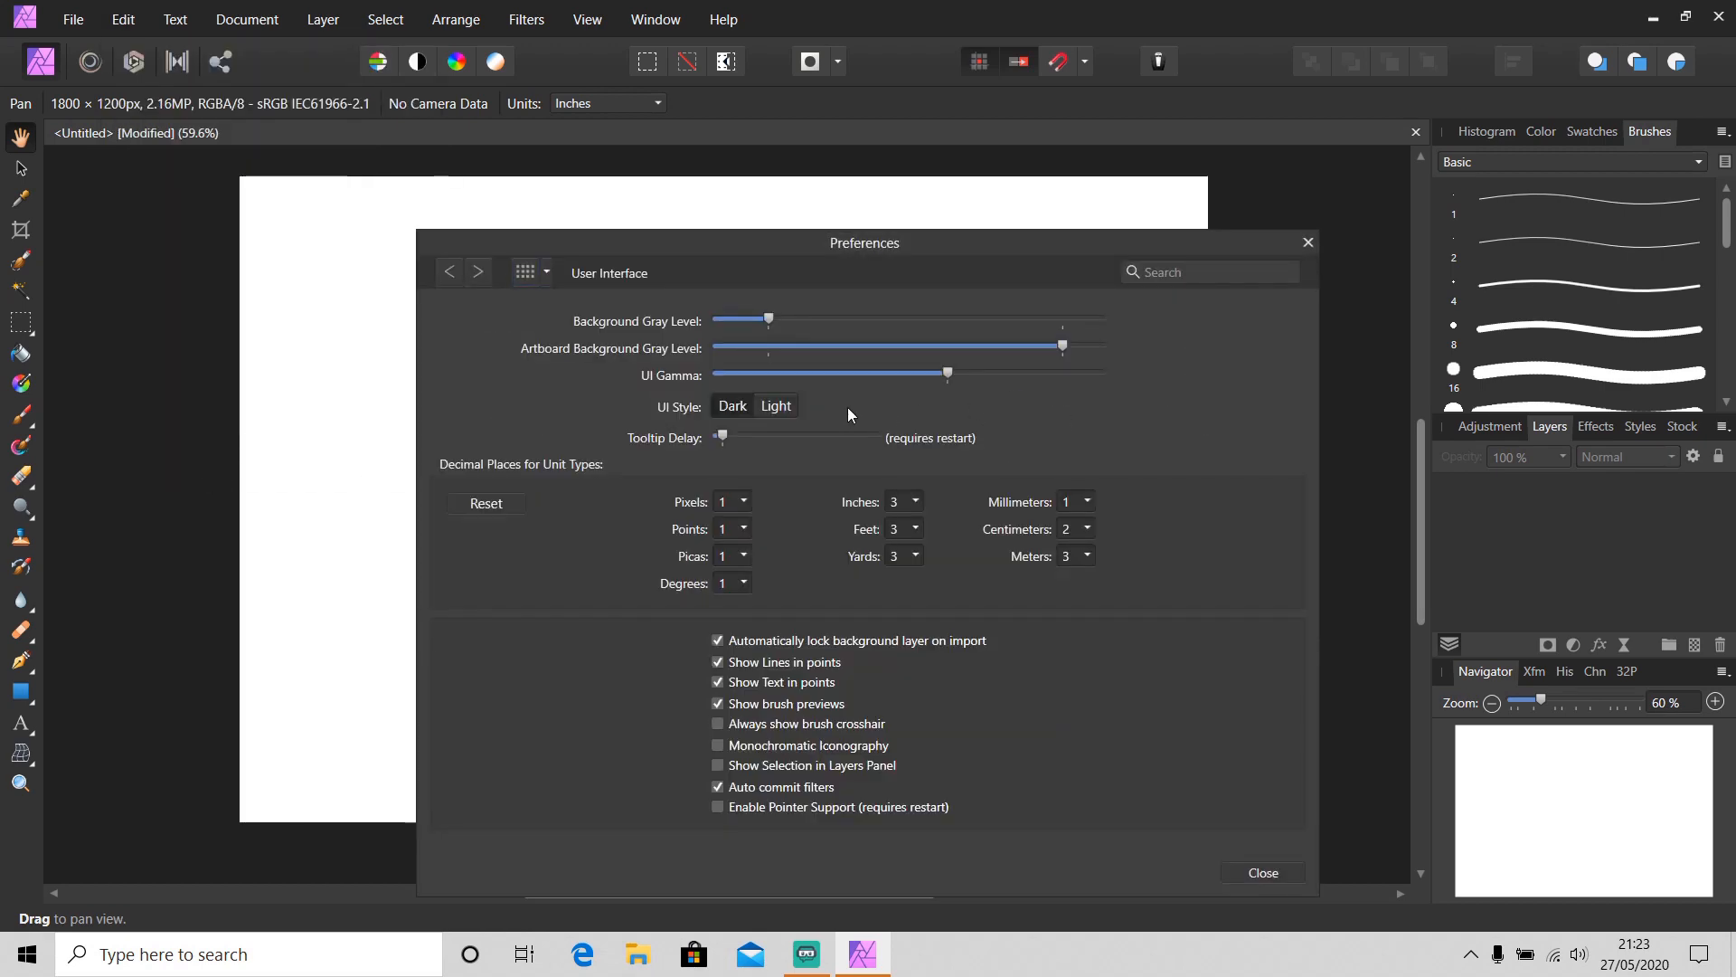
left_click(778, 407)
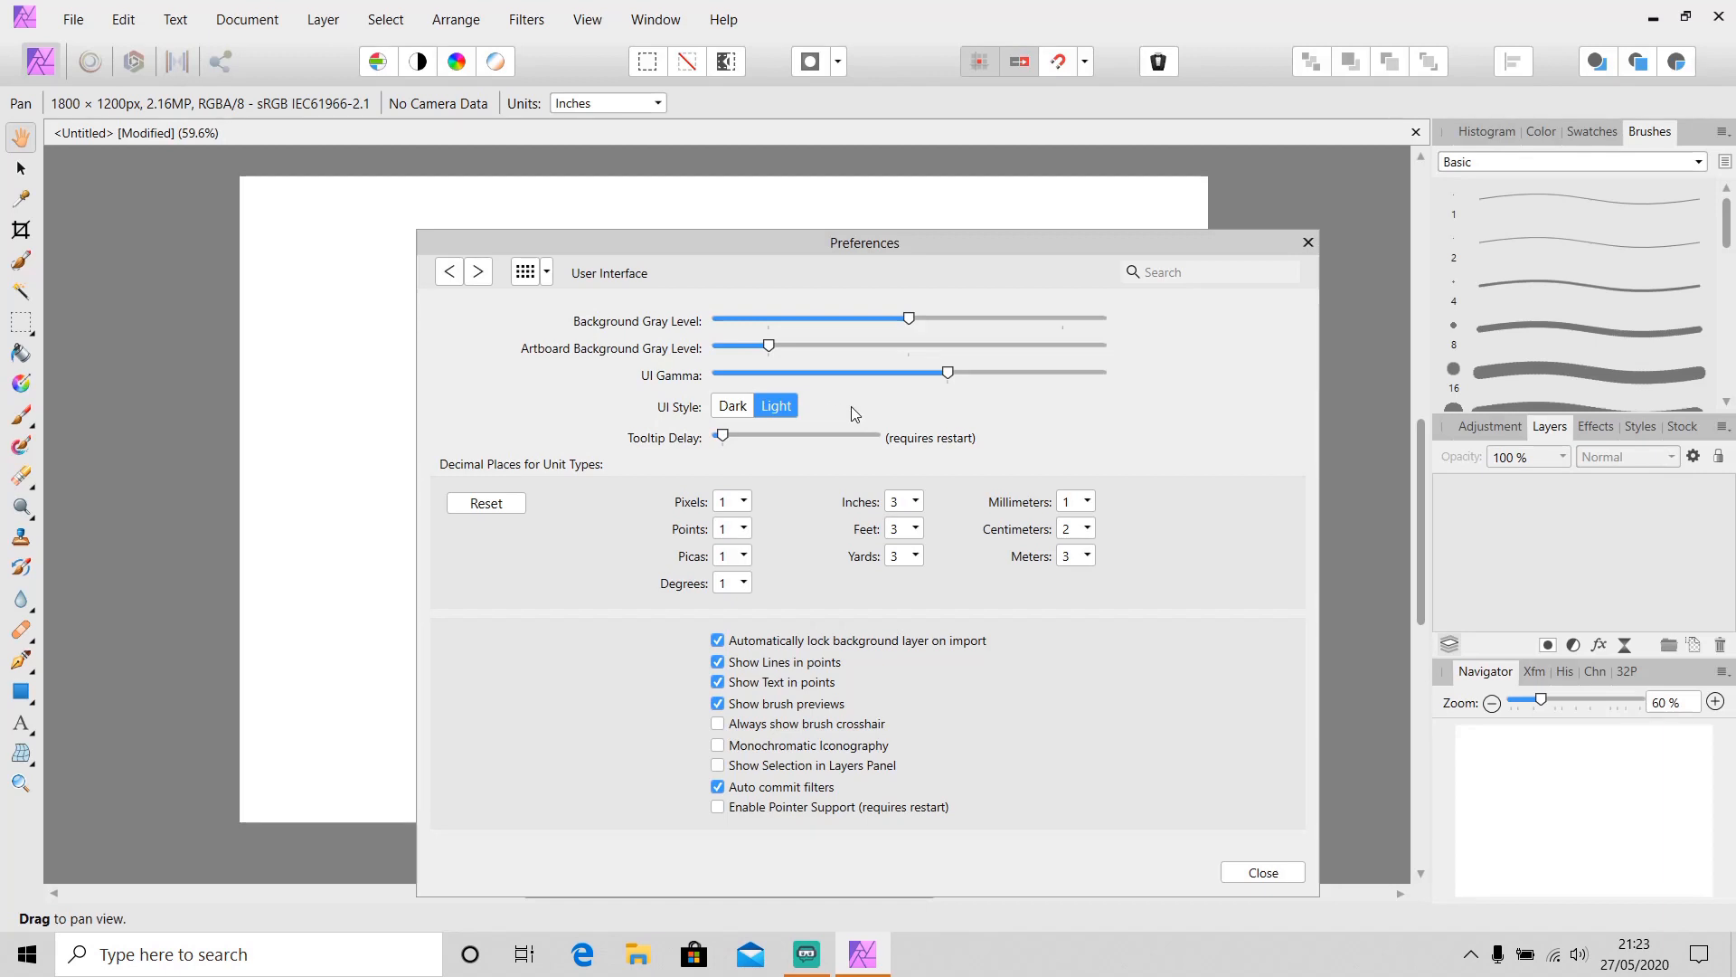
left_click(1264, 872)
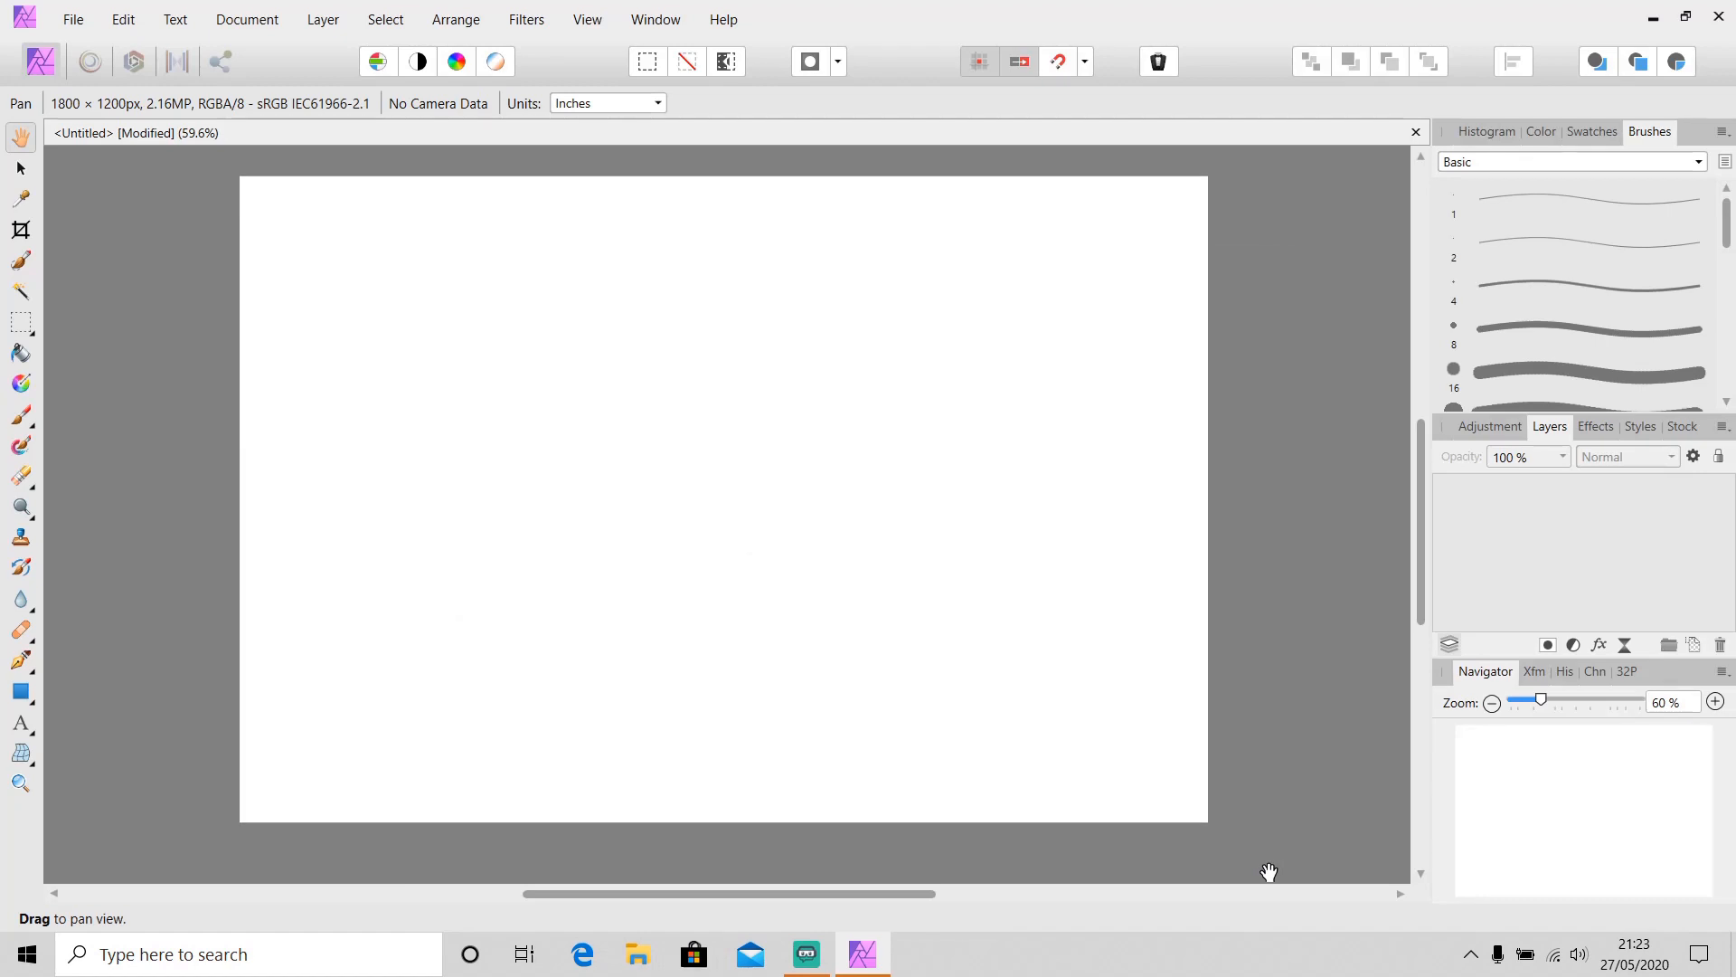
Switch the interface style back to Dark in the User Interface preferences
key("ctrl+comma")
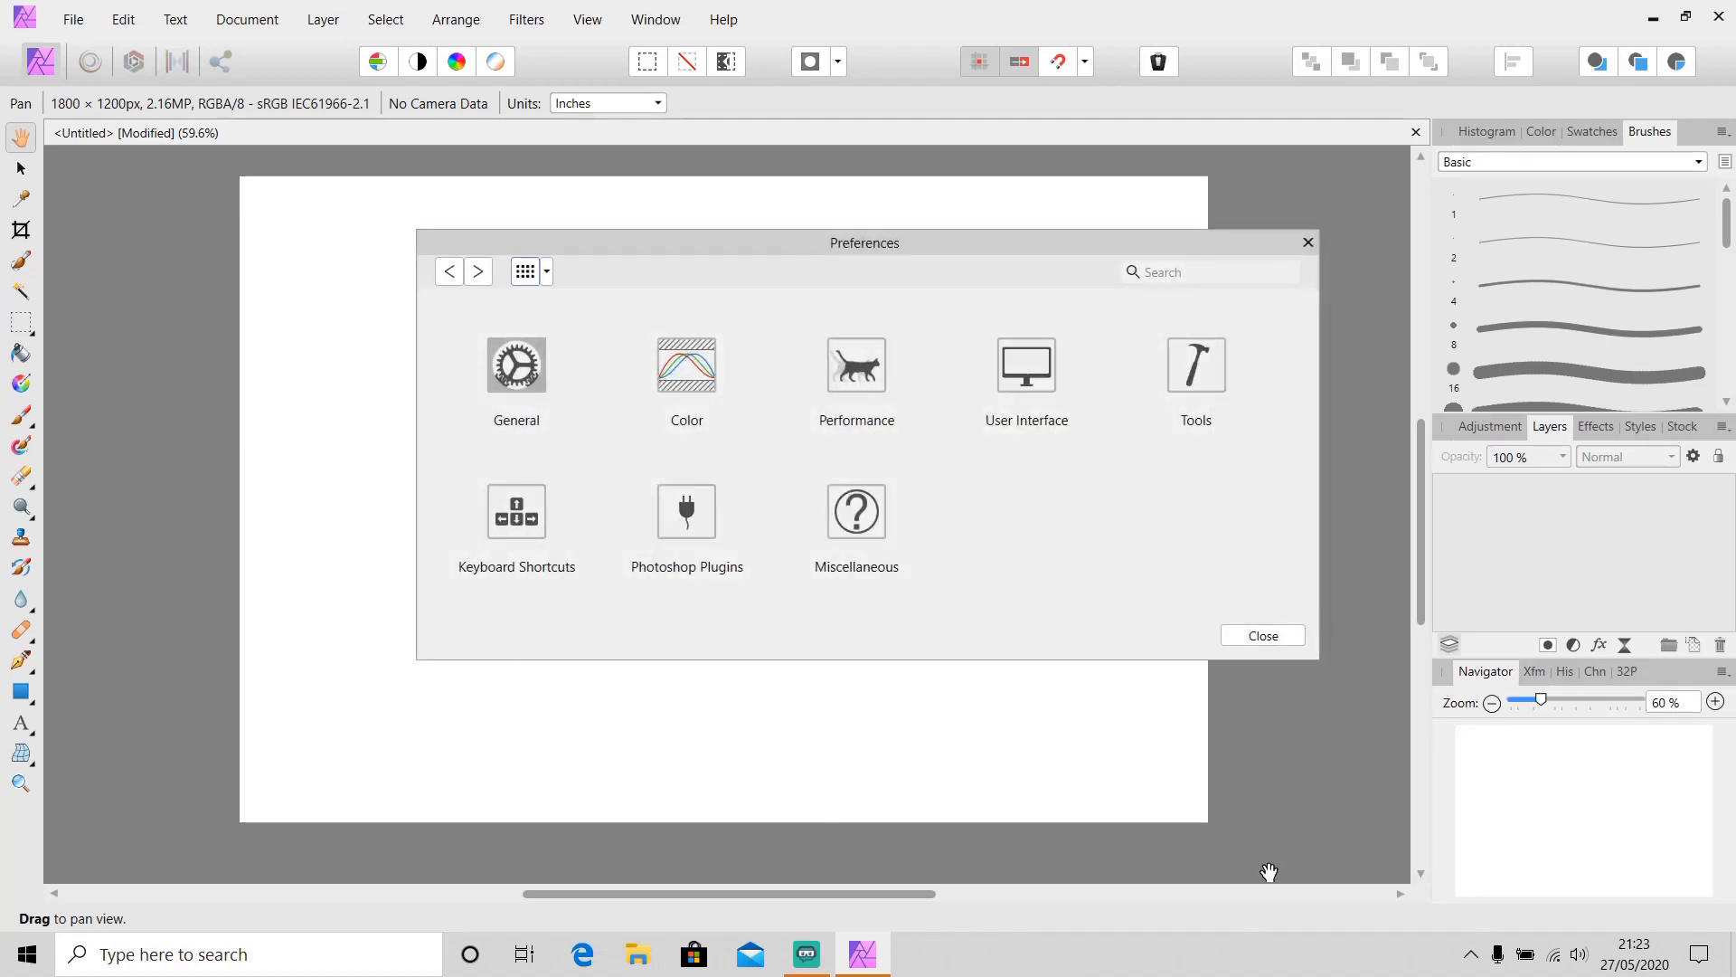
left_click(1257, 637)
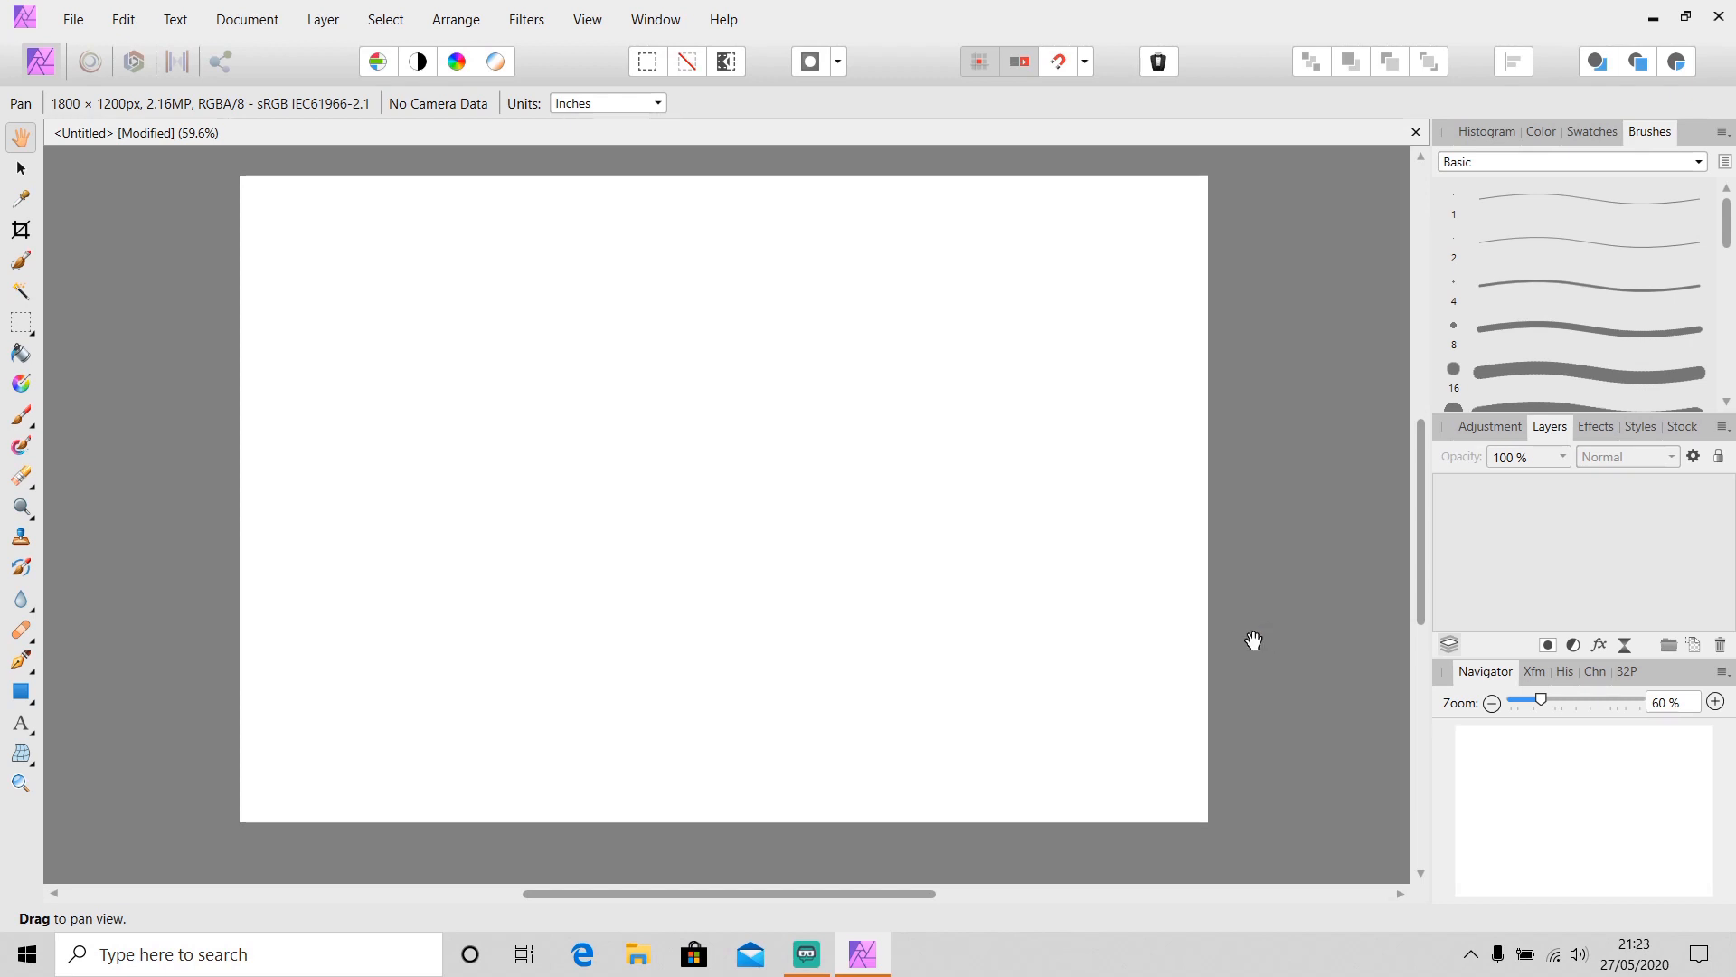
left_click(23, 172)
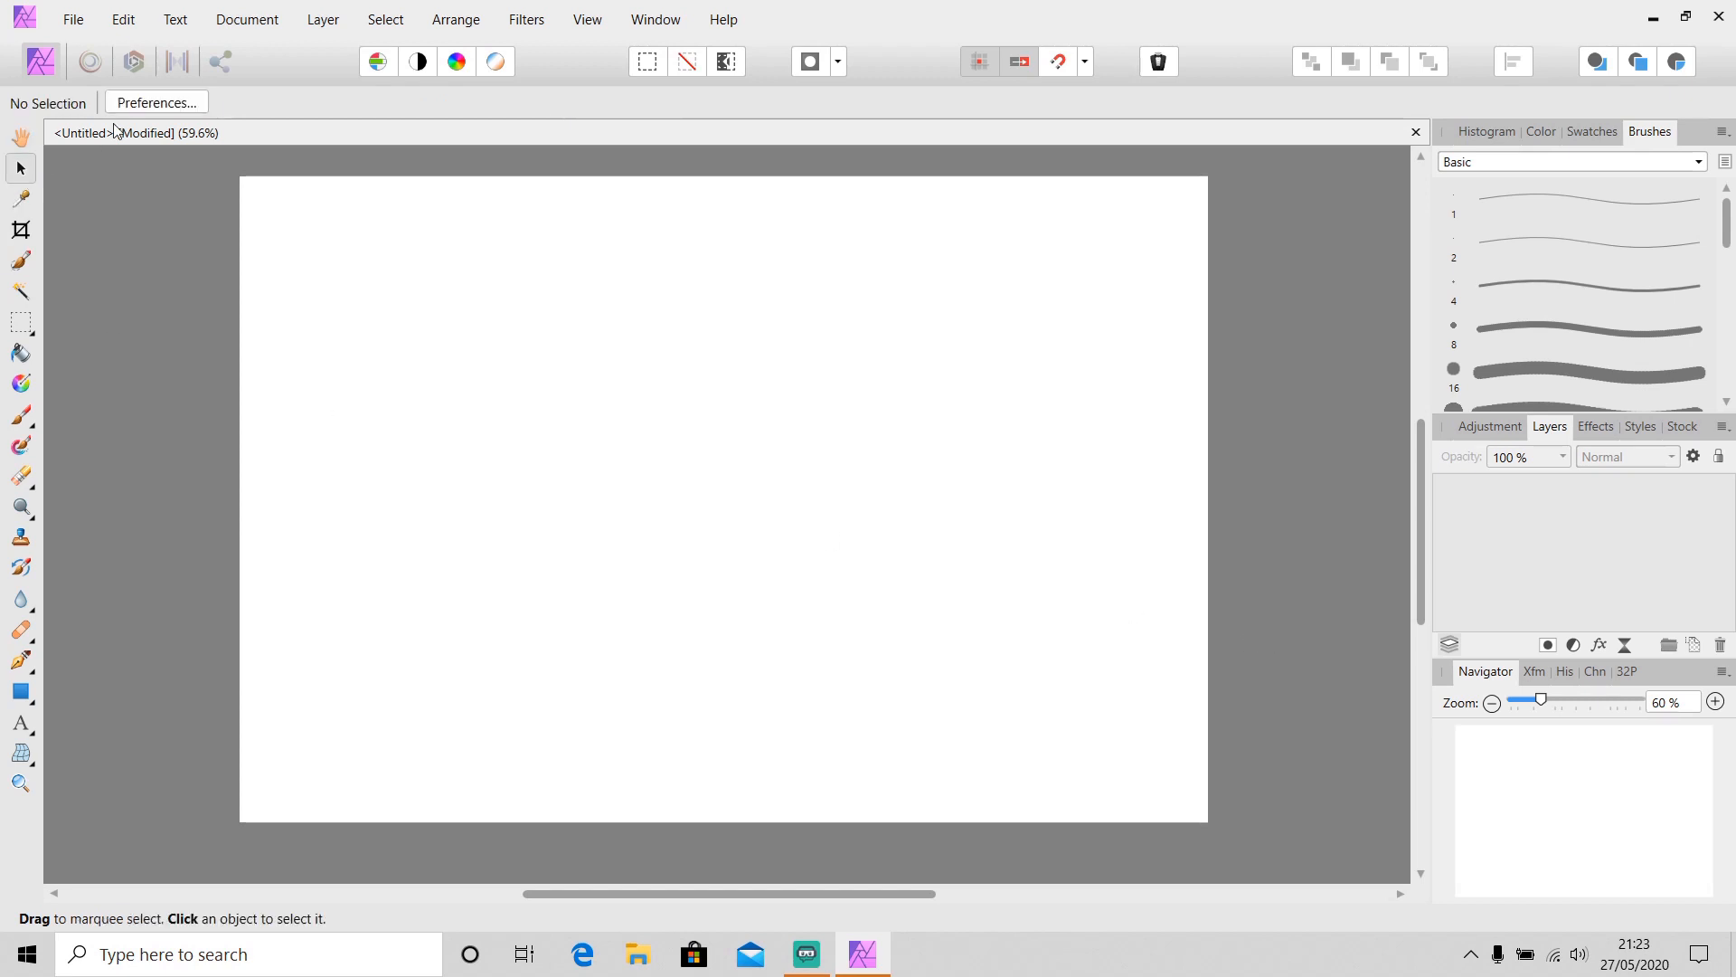
left_click(178, 107)
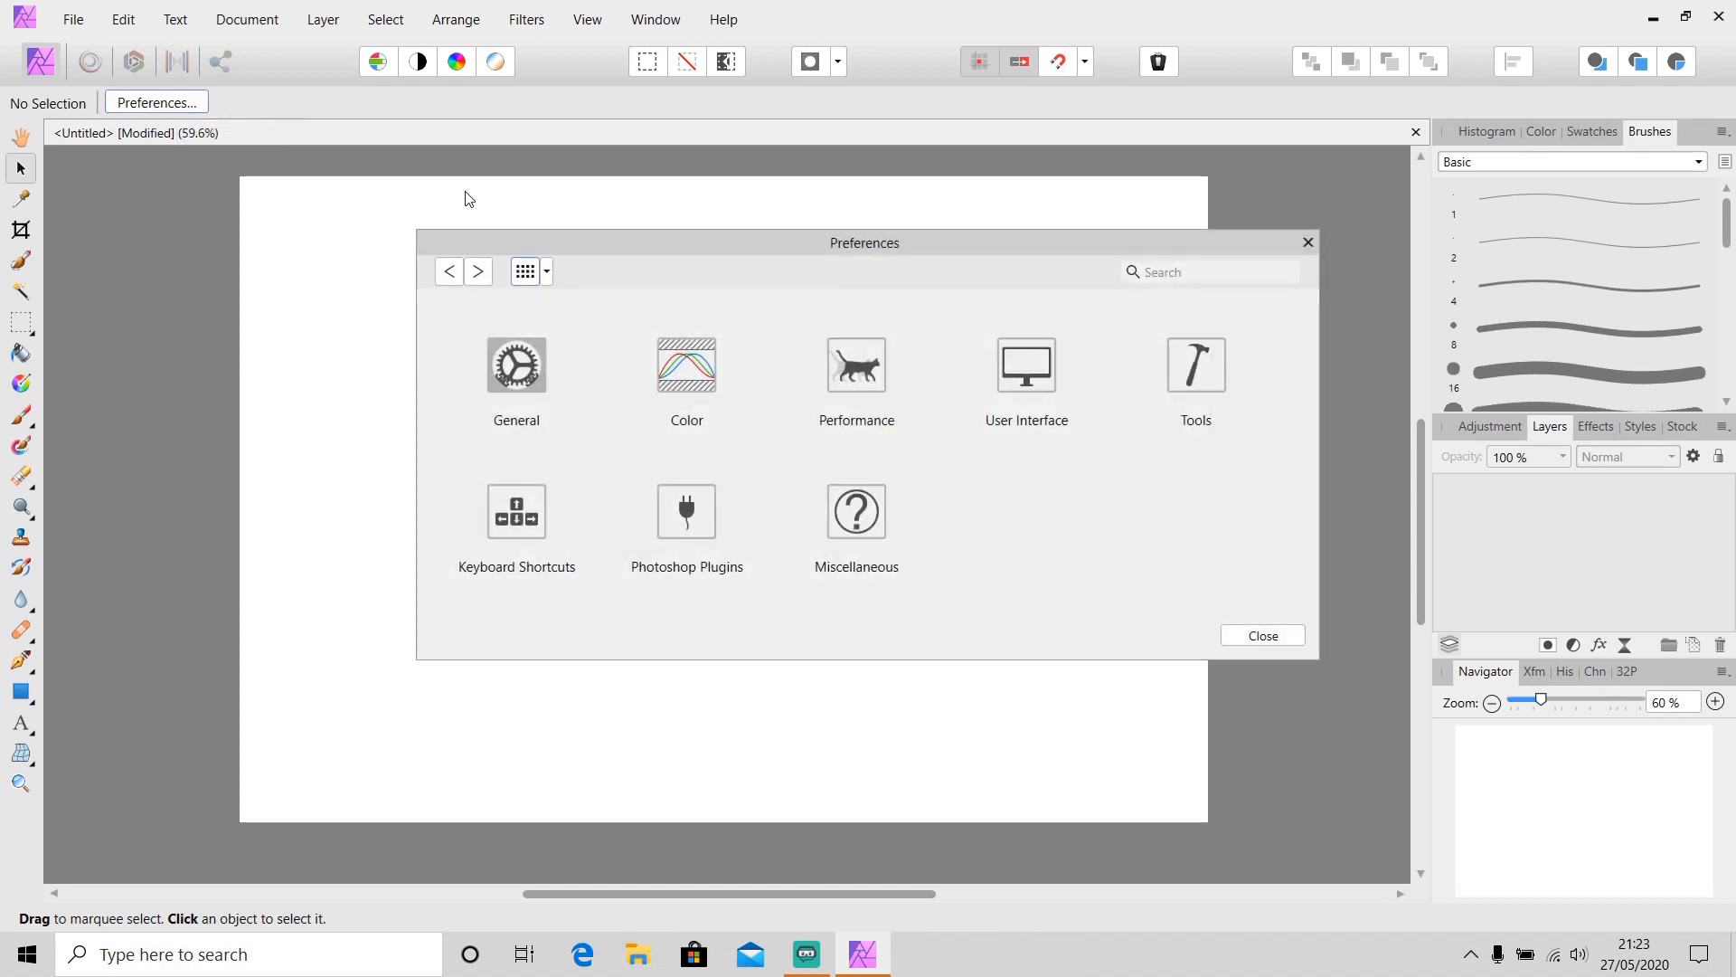
left_click(1028, 384)
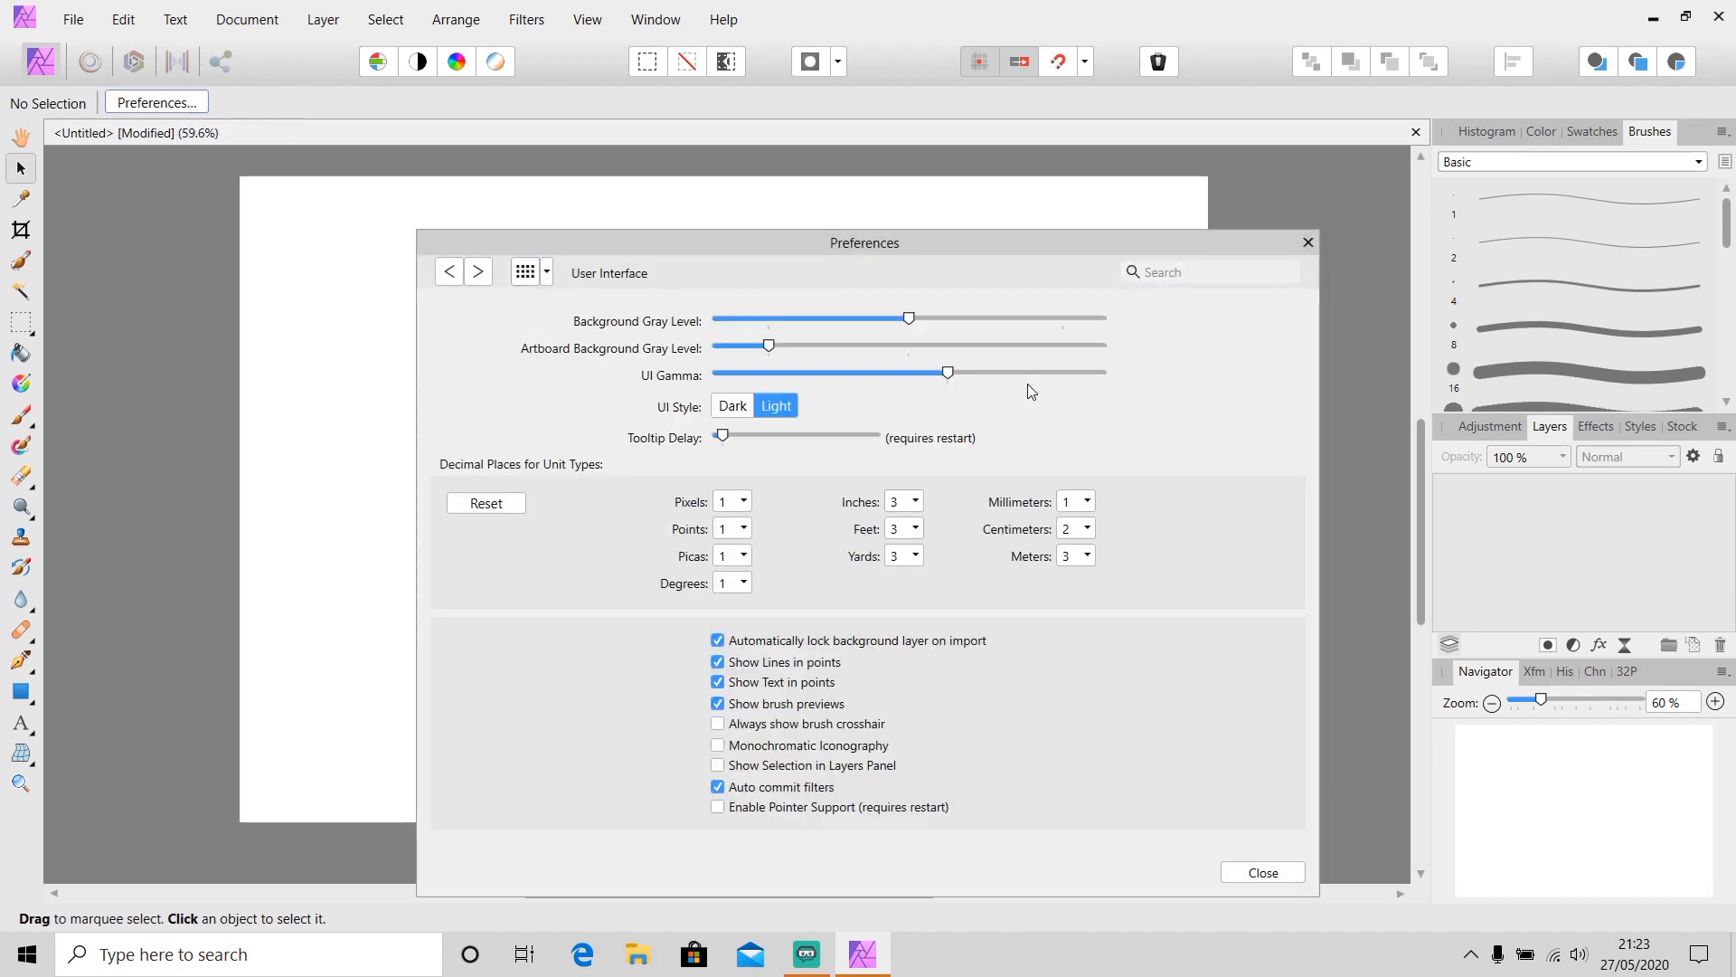
left_click(732, 406)
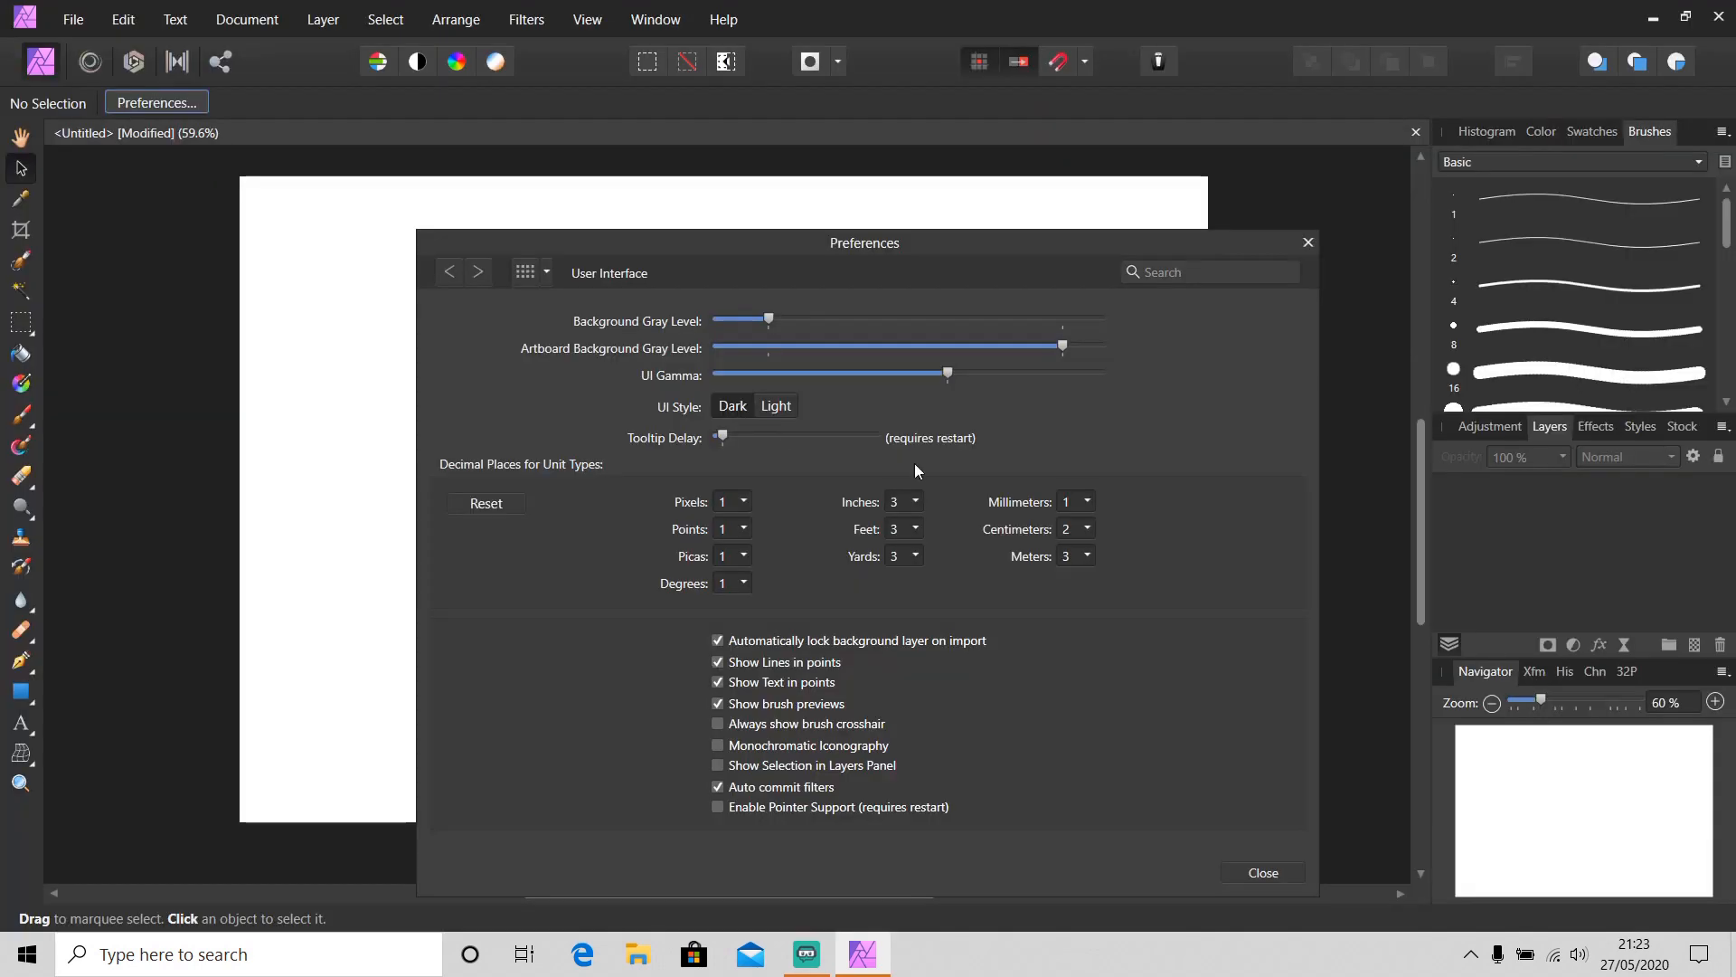
left_click(1263, 871)
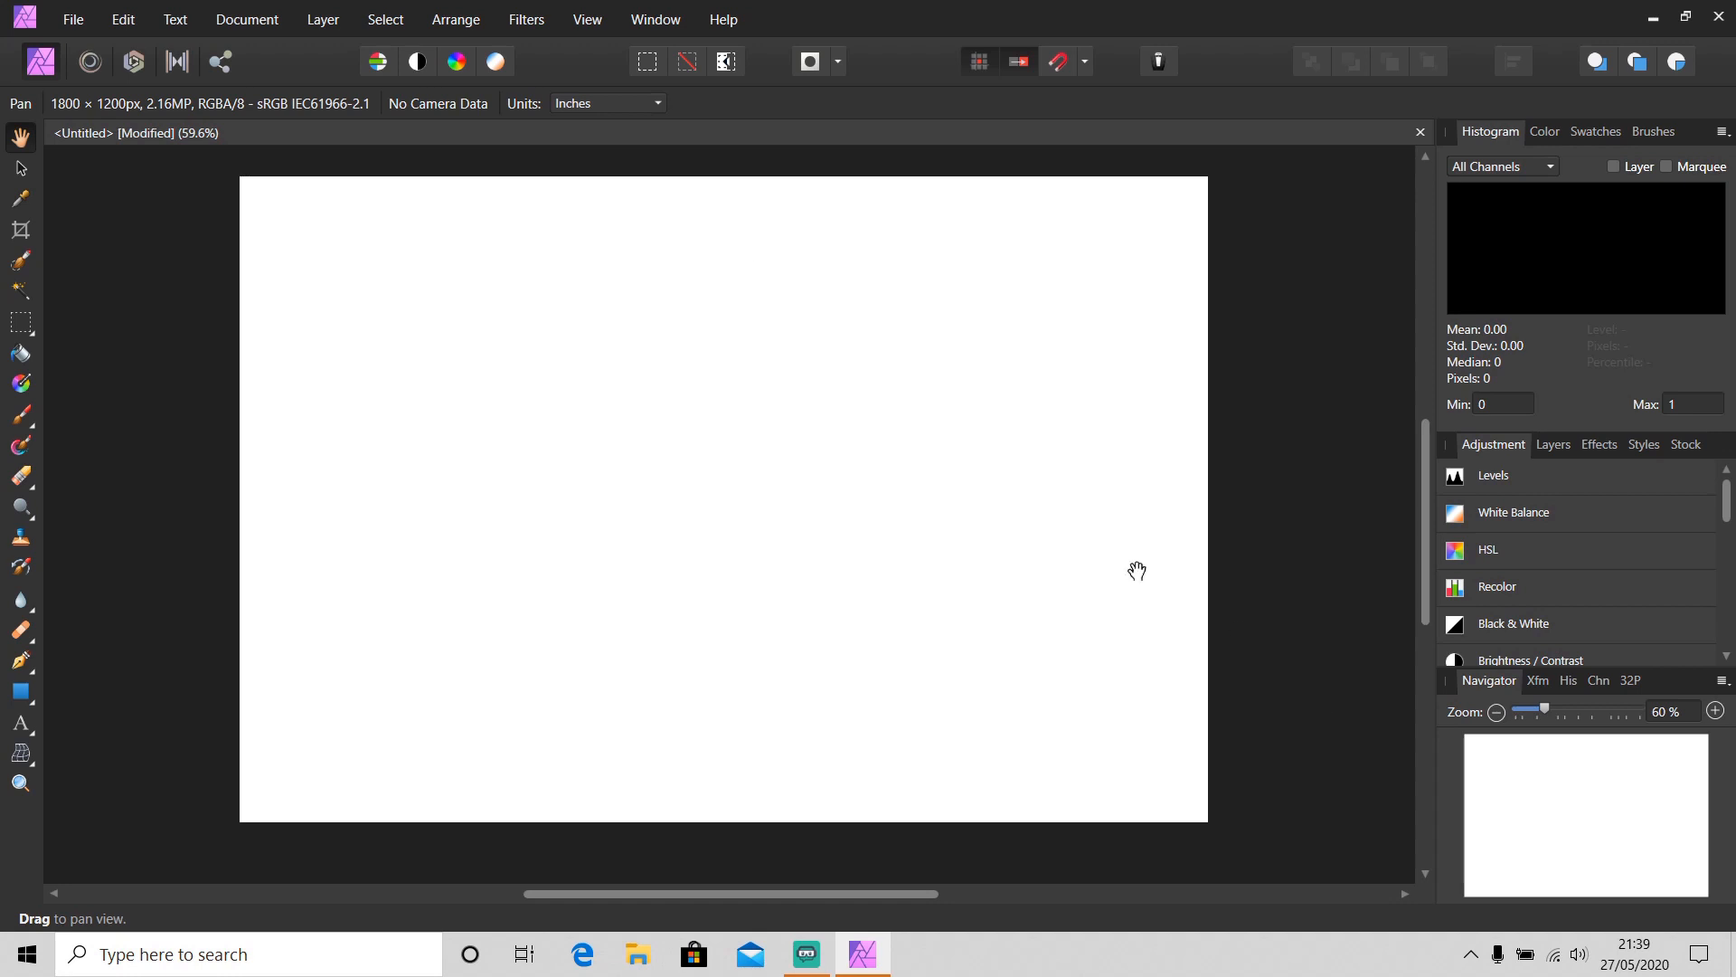
Toggle the Character panel on and off through the Studio panel list
left_click(579, 21)
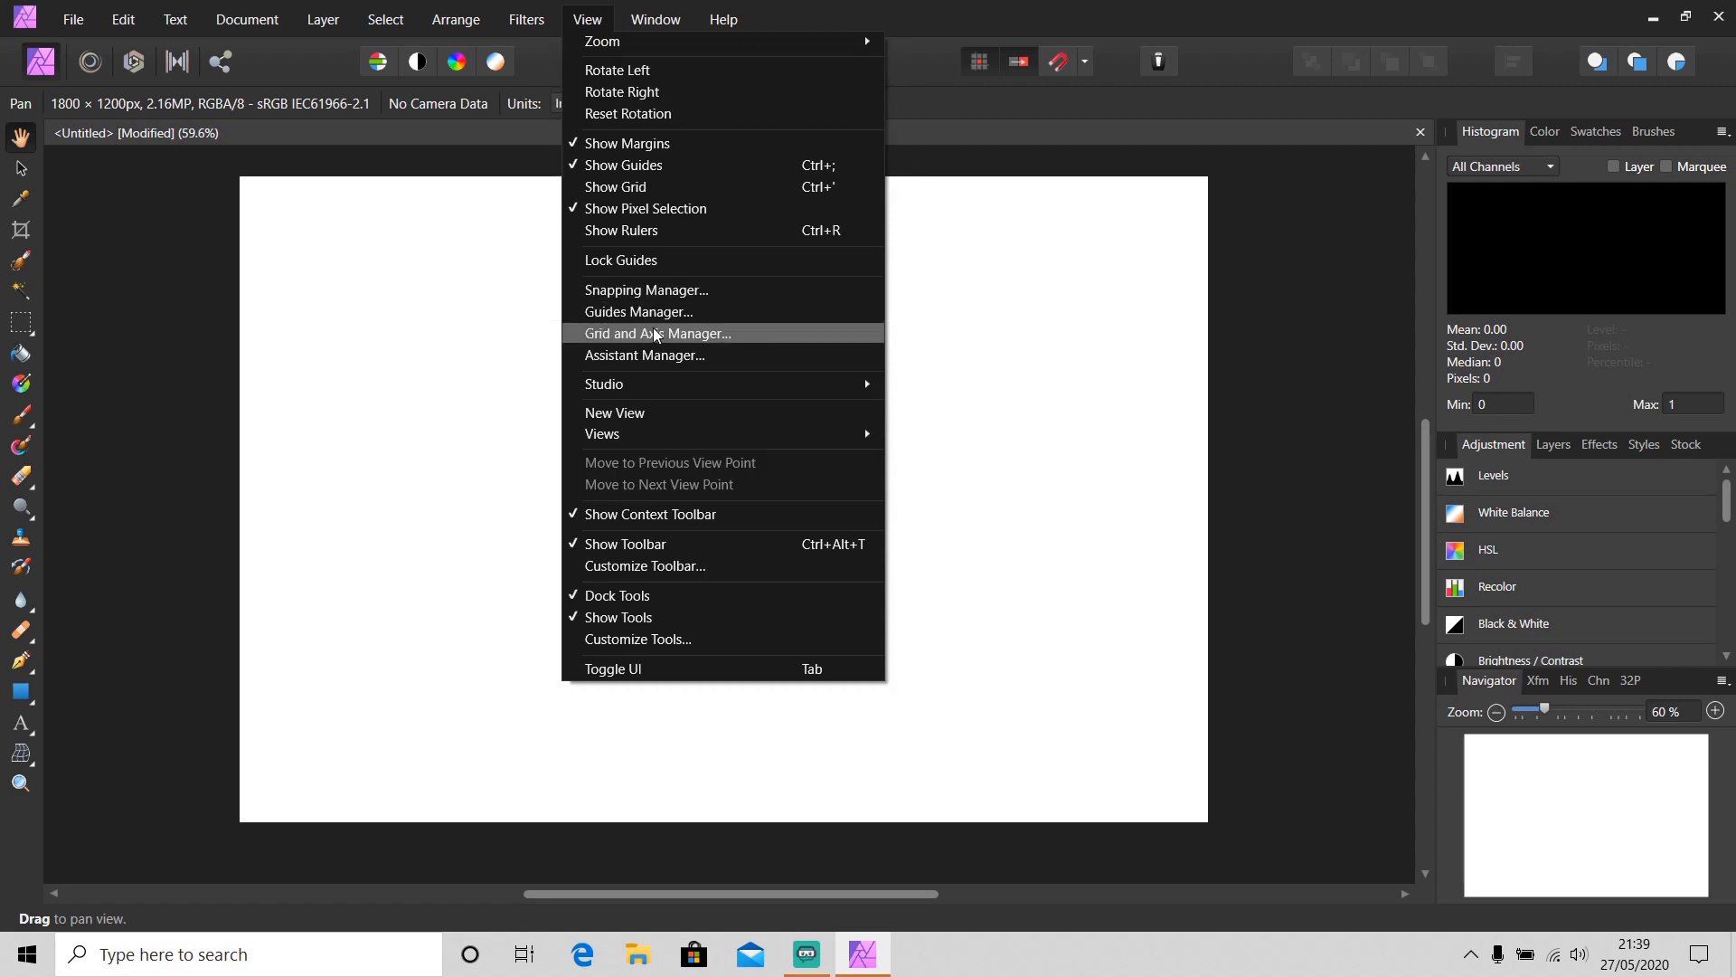
mouse_move(780, 386)
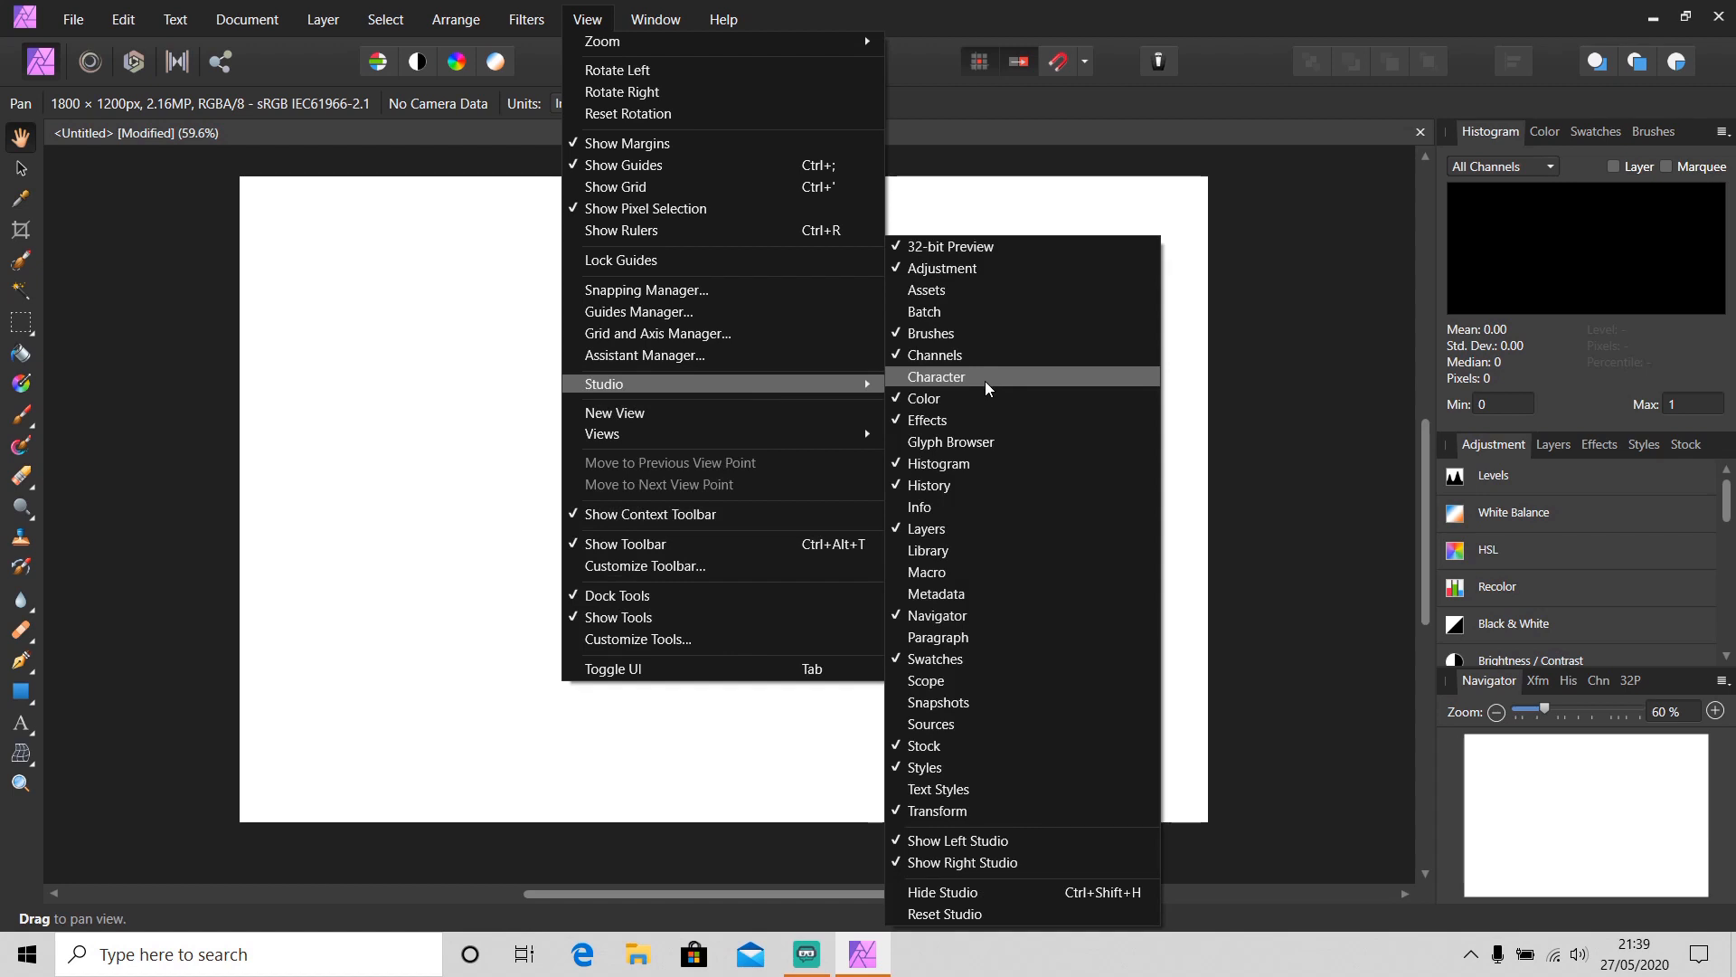
left_click(1039, 377)
left_click(588, 19)
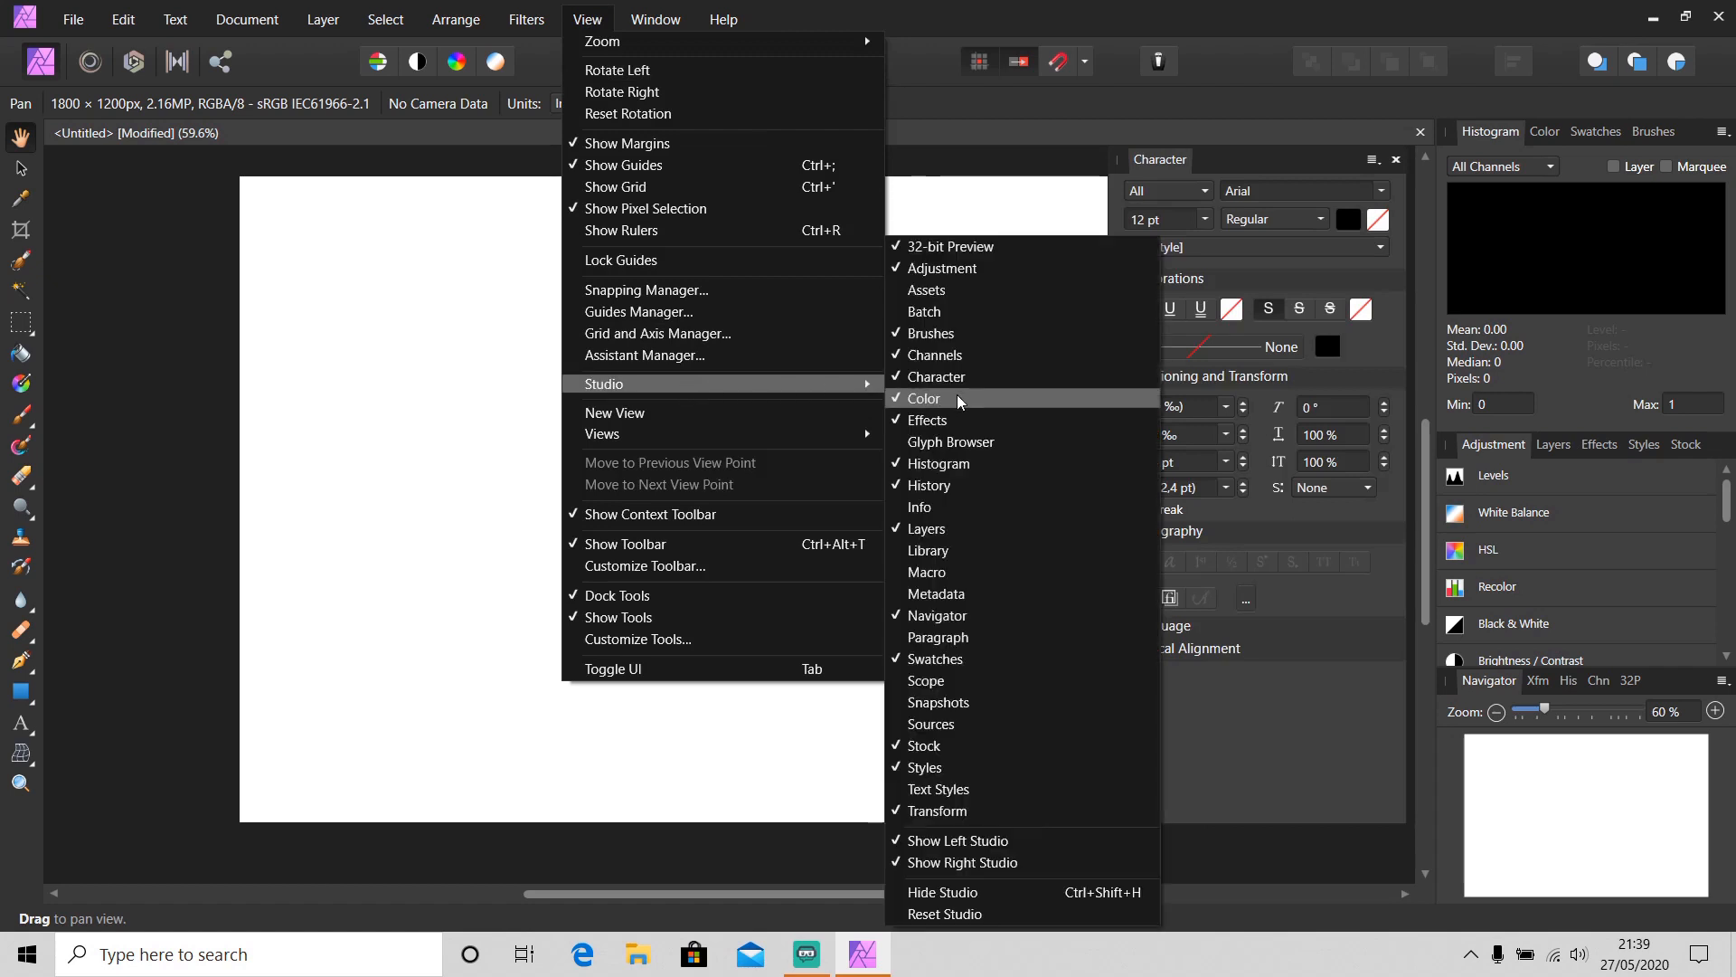
left_click(961, 377)
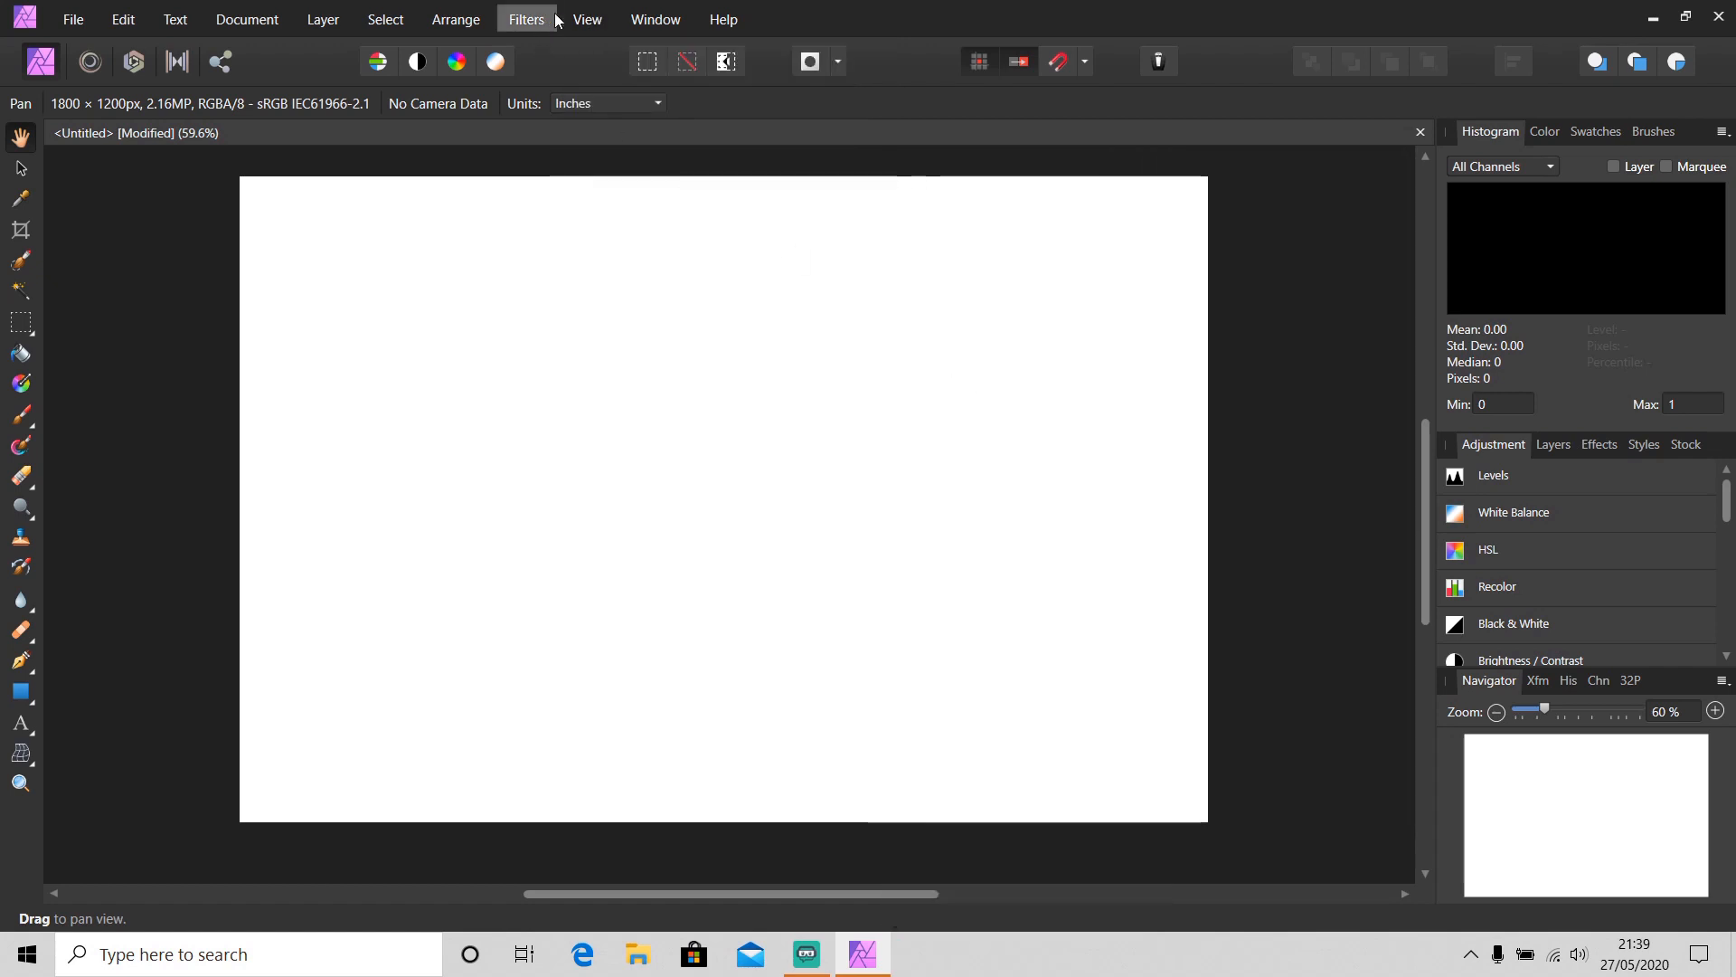
Show the Character panel and dock it into the right-hand studio
left_click(587, 19)
mouse_move(659, 387)
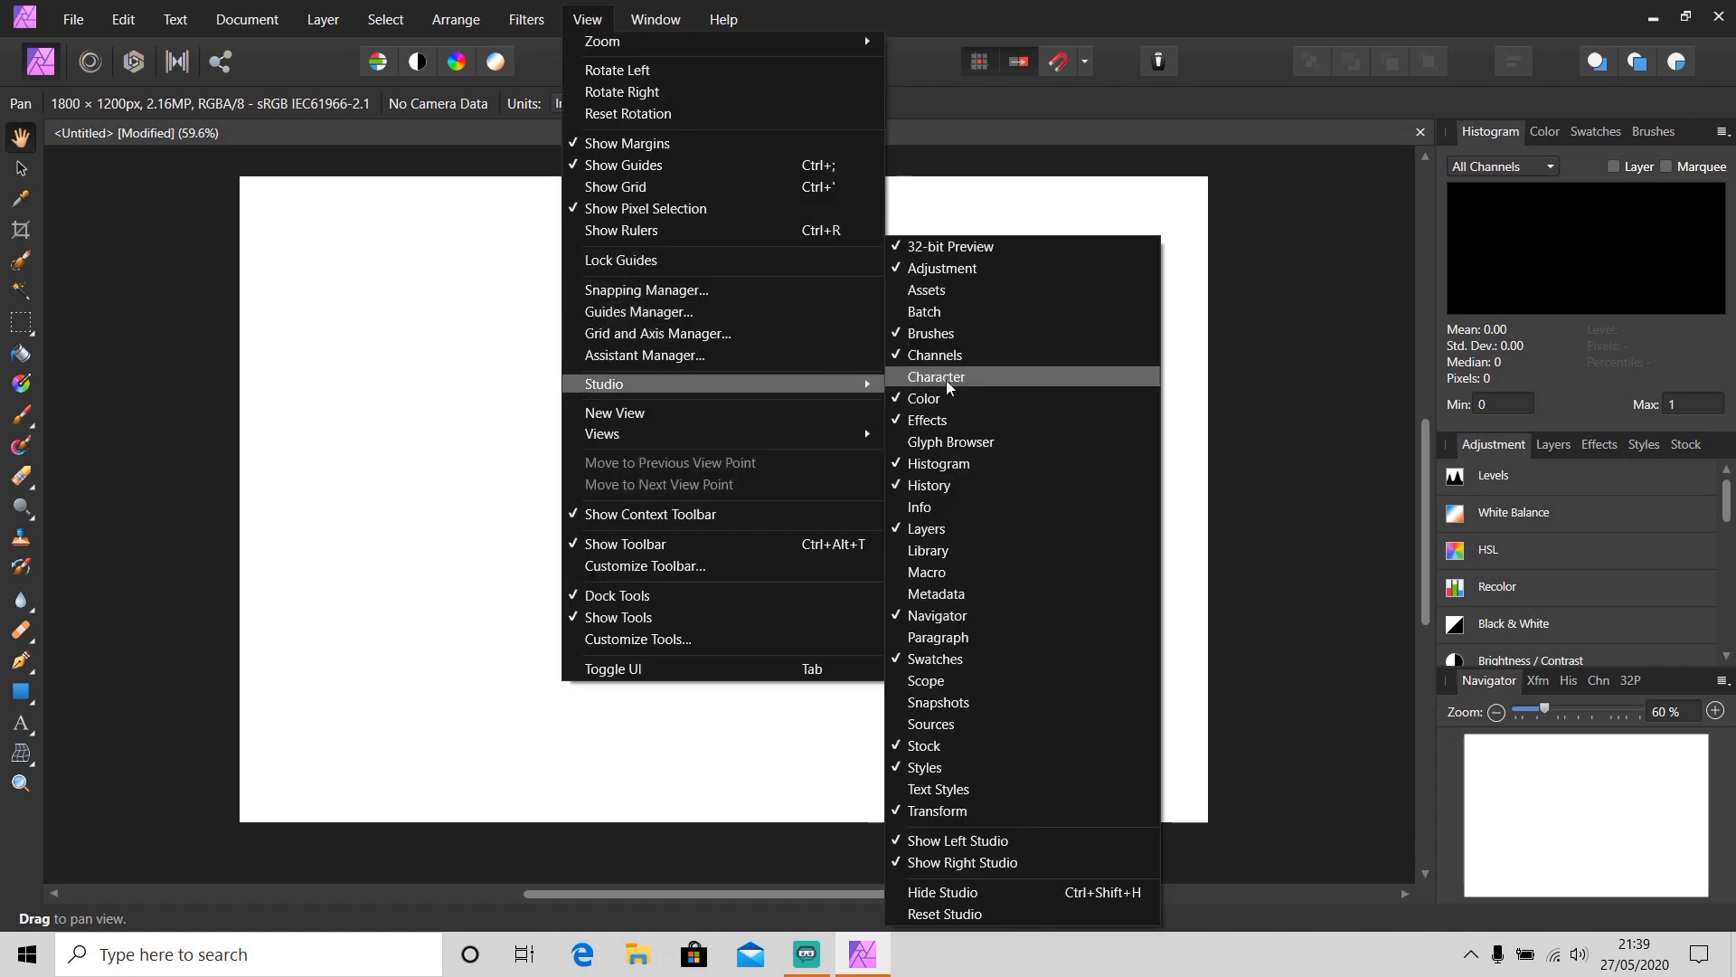
left_click(988, 380)
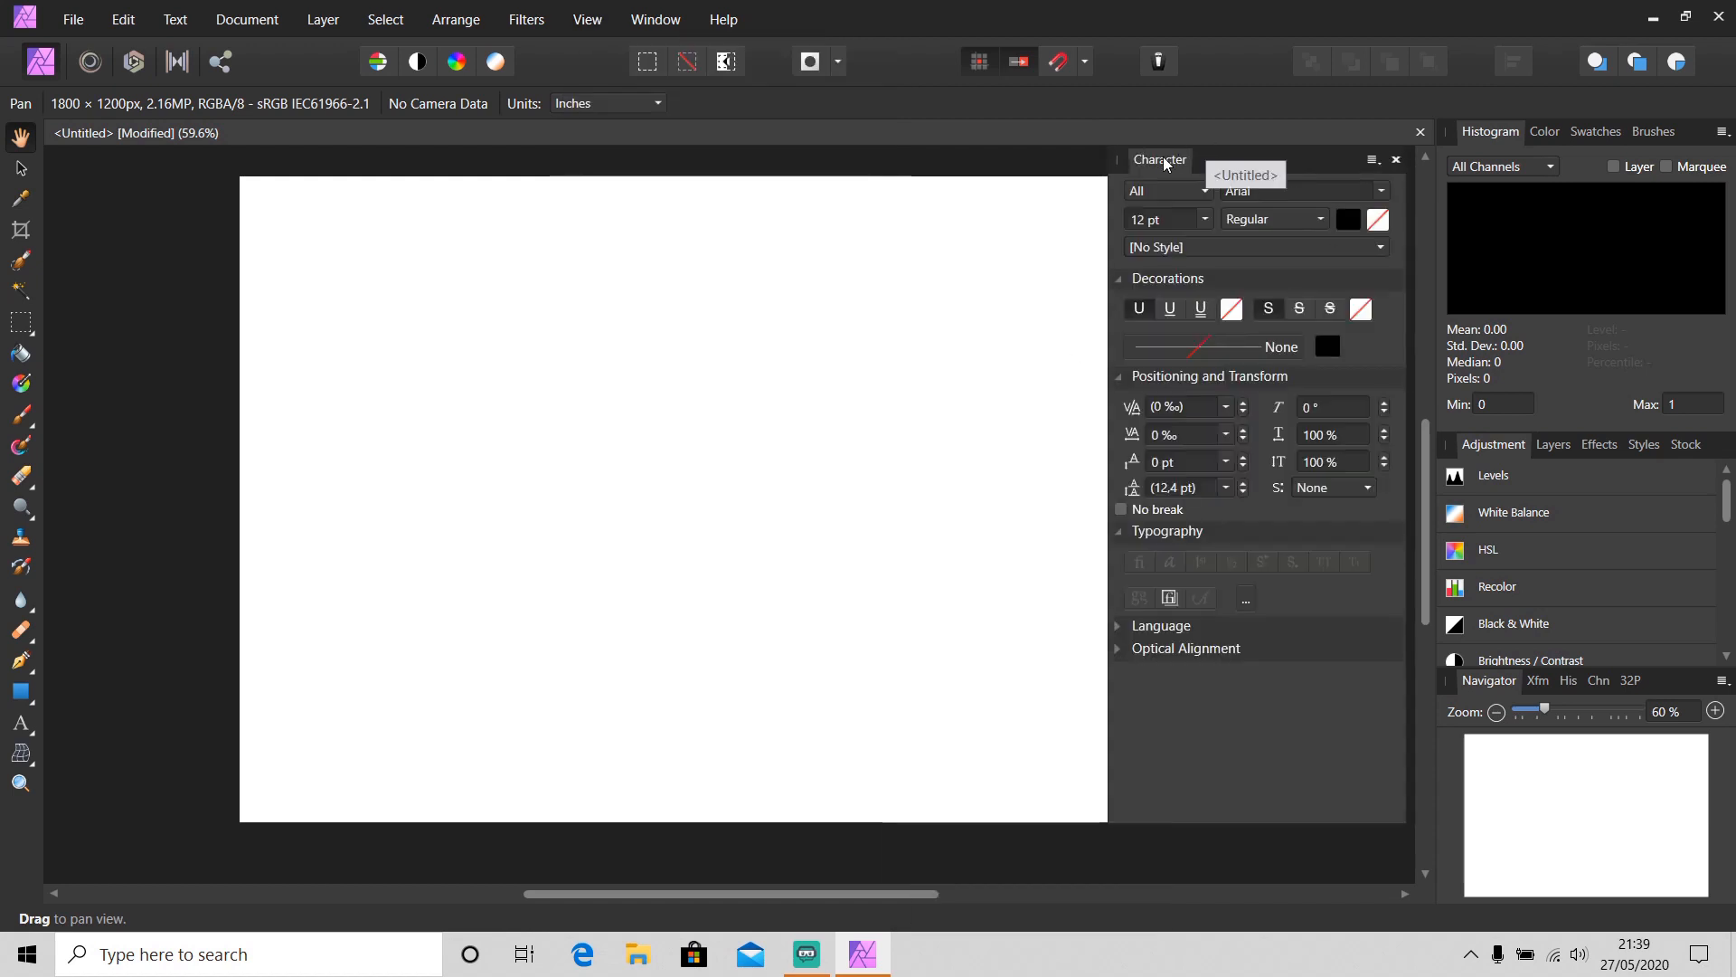
left_click_drag(1162, 159, 1675, 368)
Reset the studio to its default panel layout
left_click(600, 18)
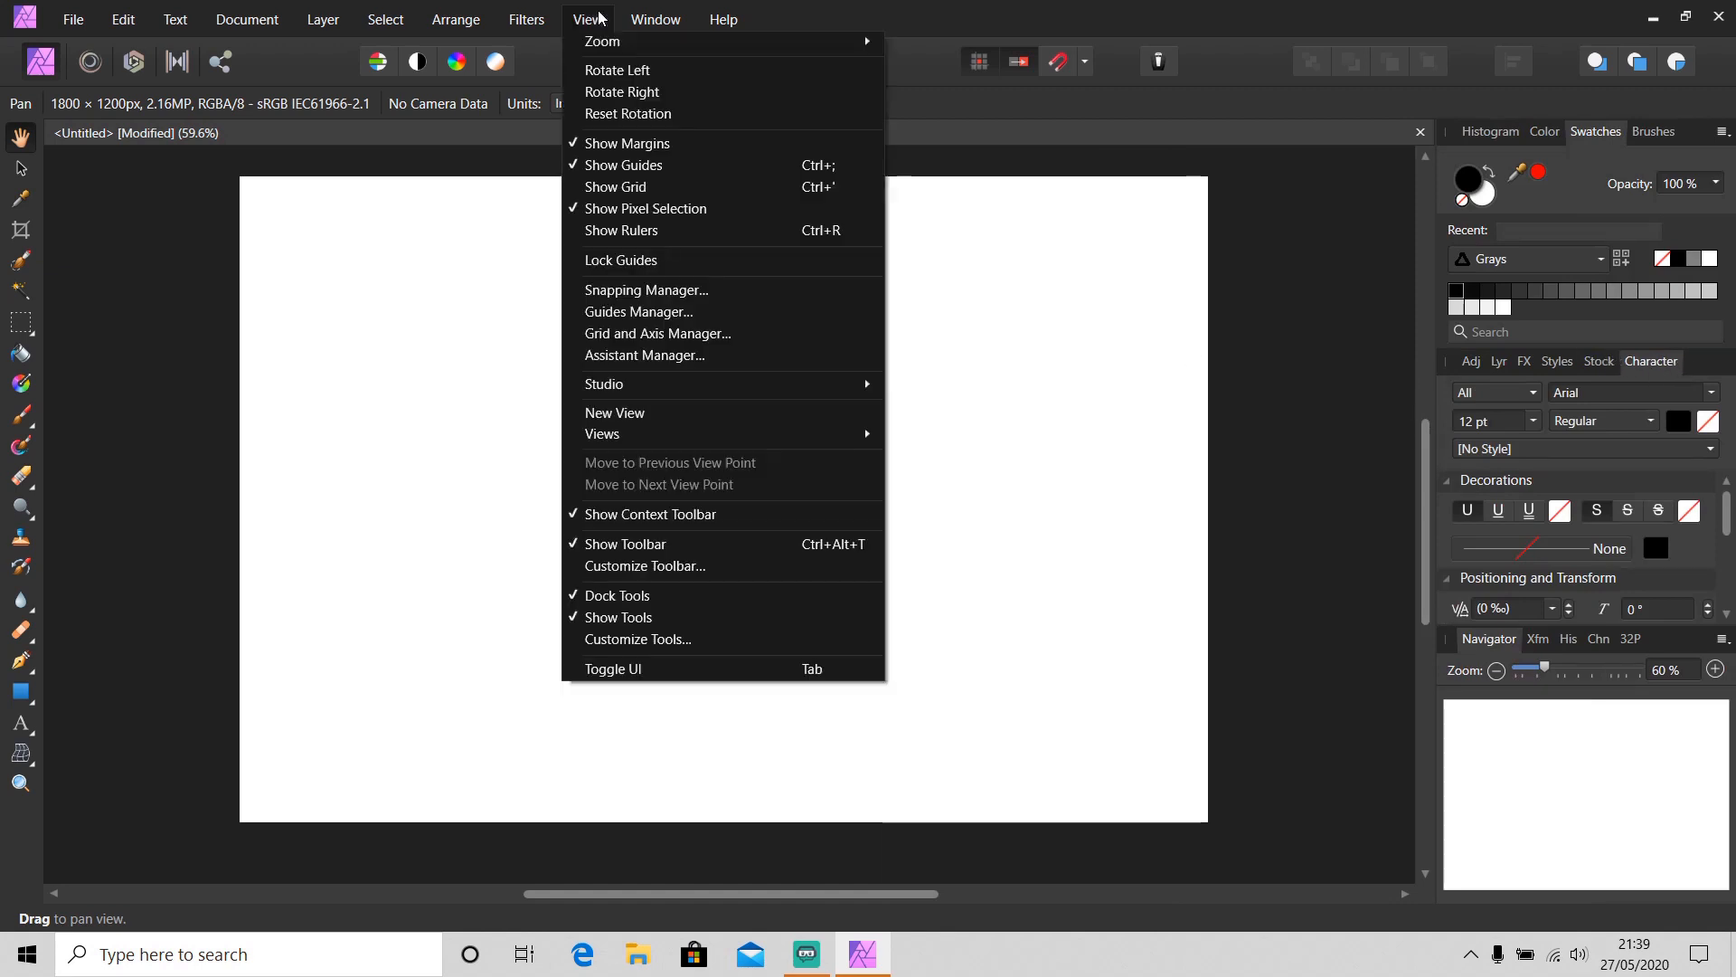
mouse_move(674, 385)
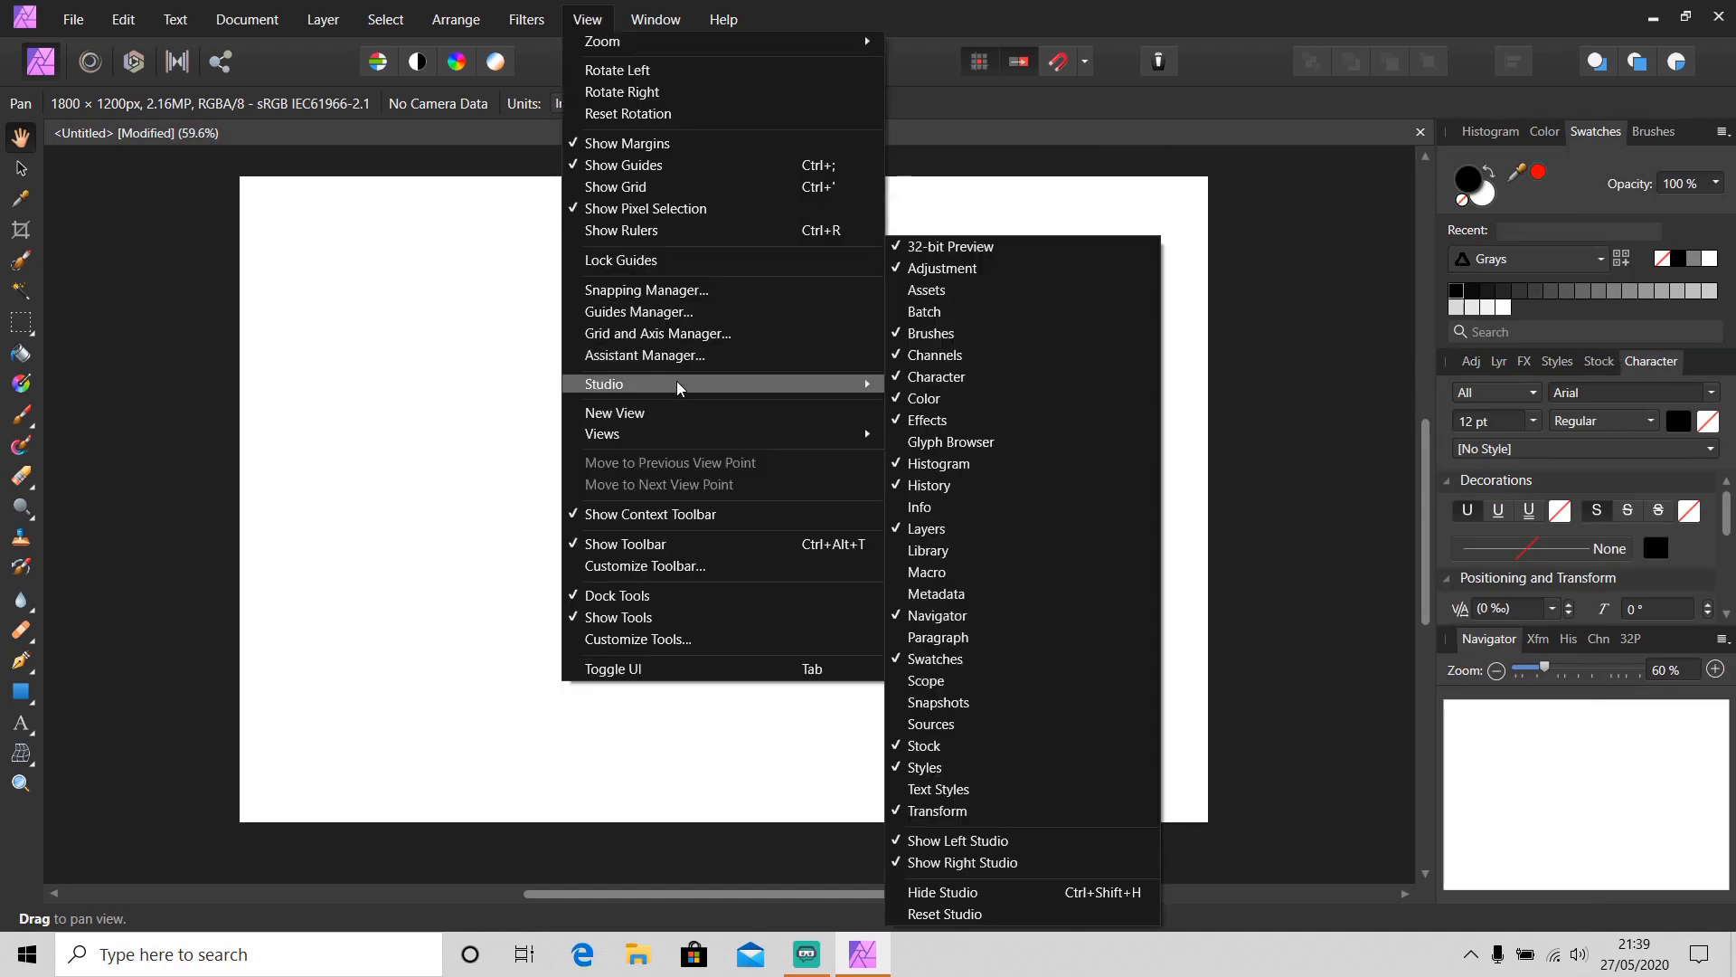
left_click(1011, 913)
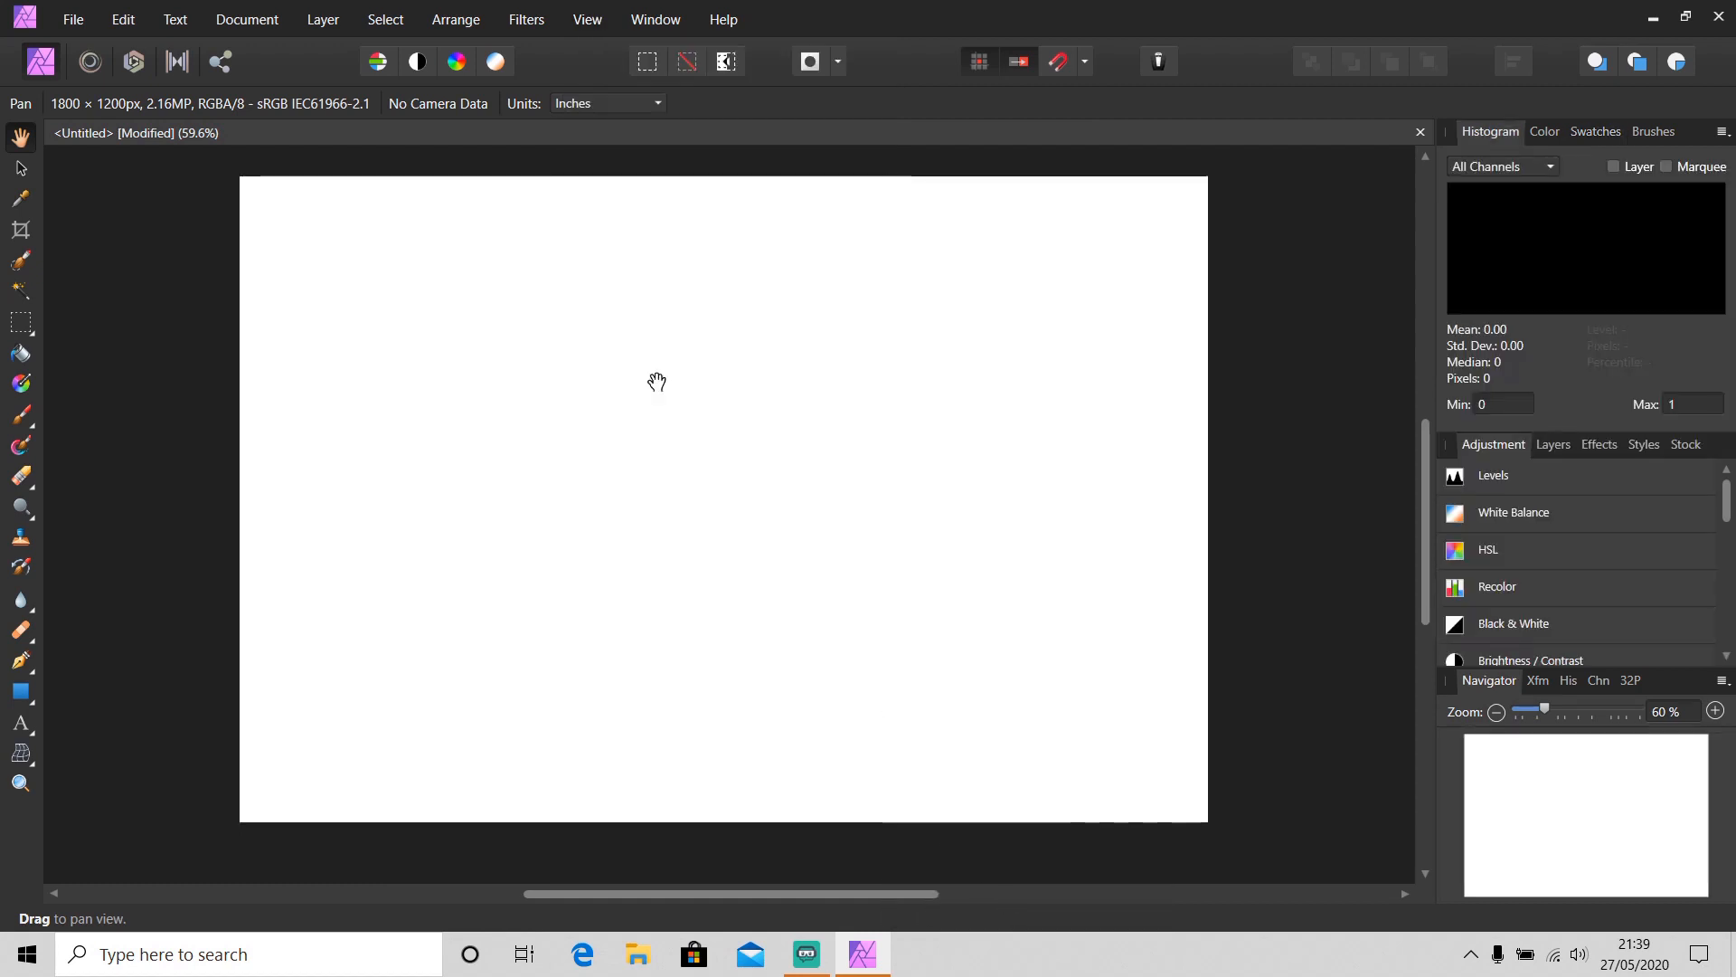
Try dragging the Space vertically item out of the Customize Toolbar dialog
left_click(600, 31)
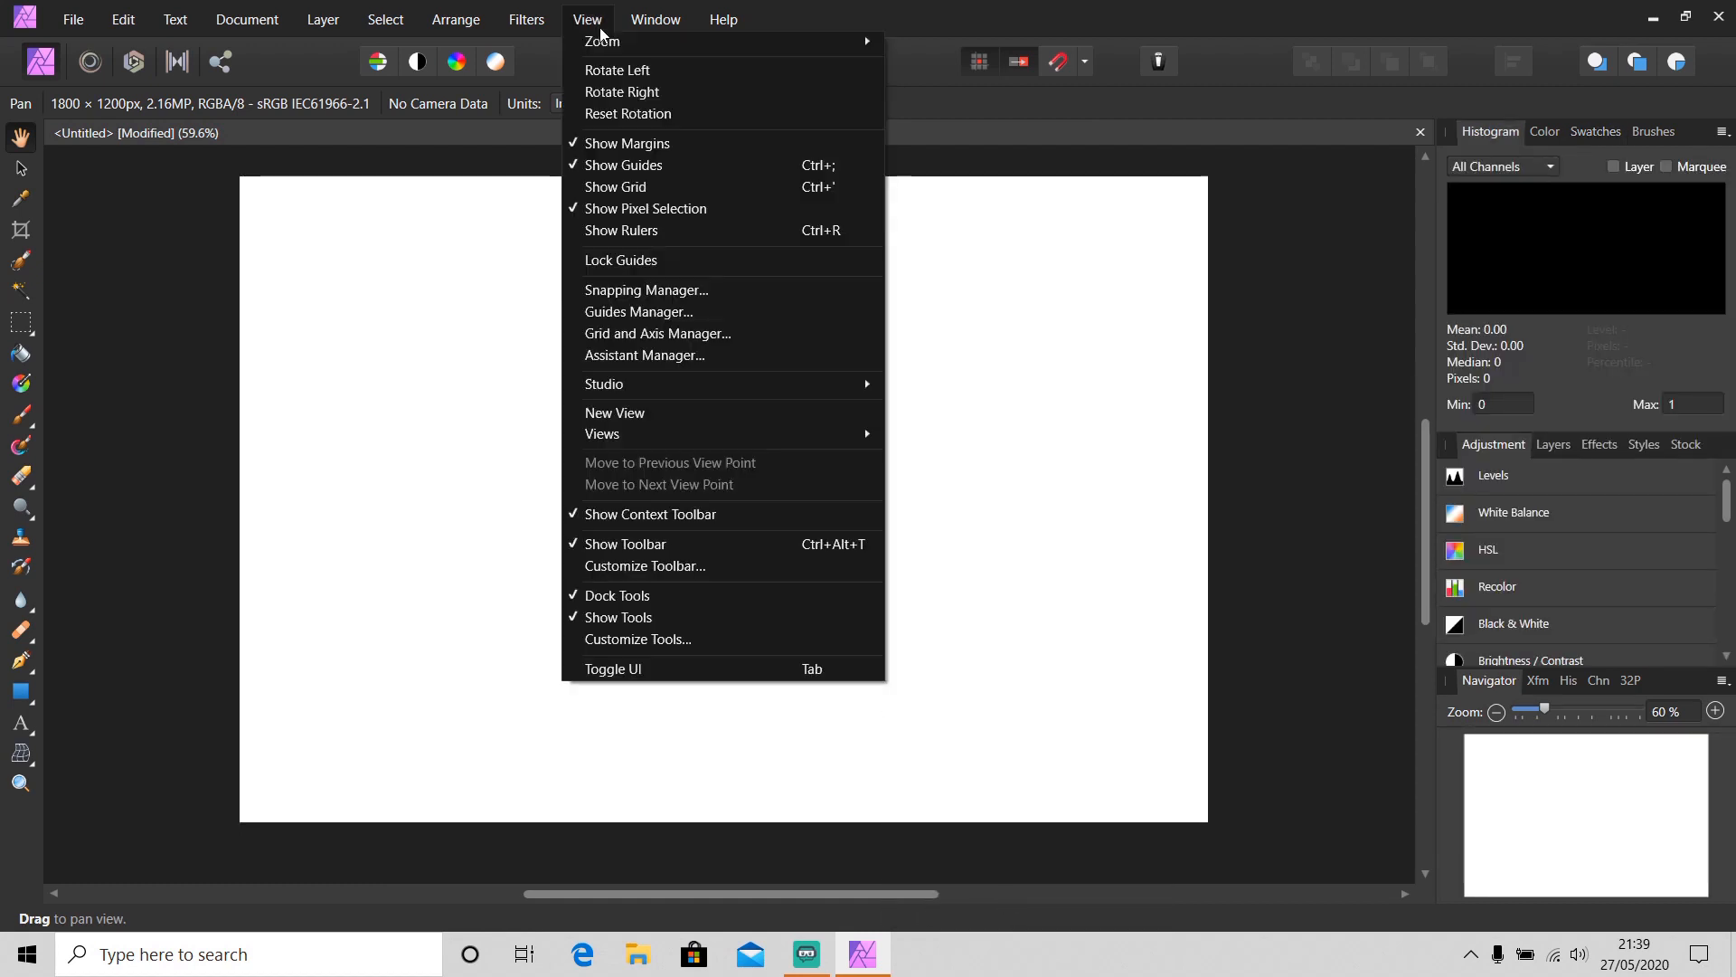
left_click(713, 567)
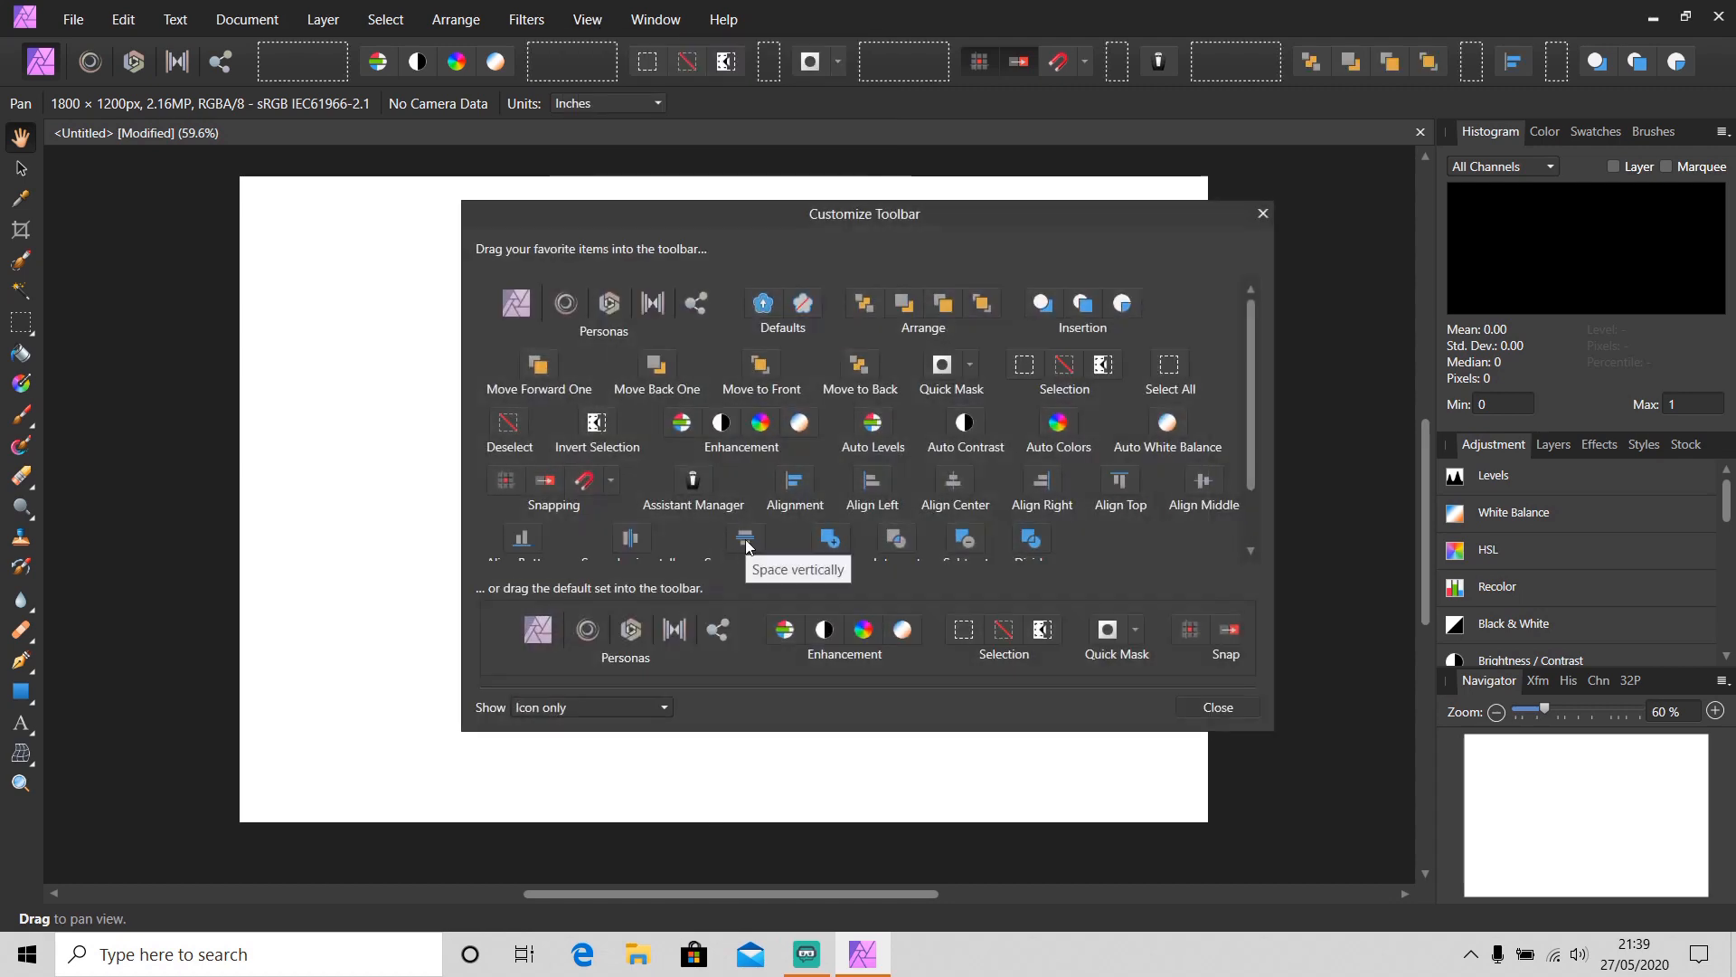
left_click_drag(746, 543, 333, 330)
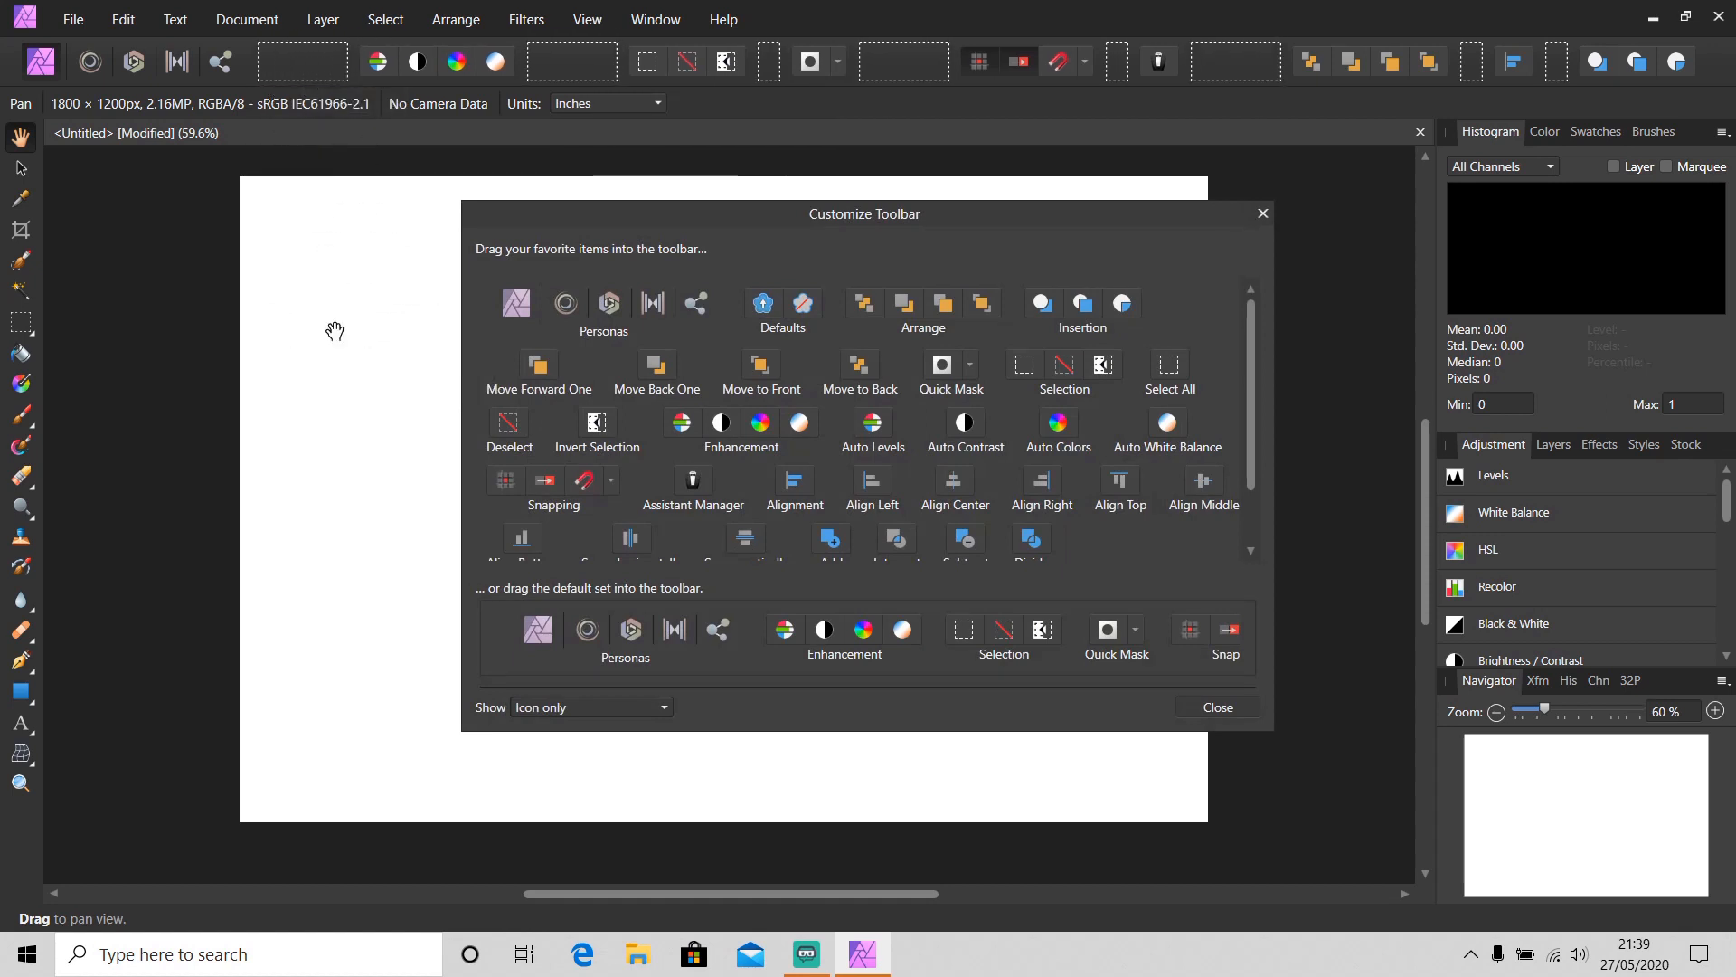
left_click(1263, 214)
Open and close the Customize Tools panel
left_click(587, 19)
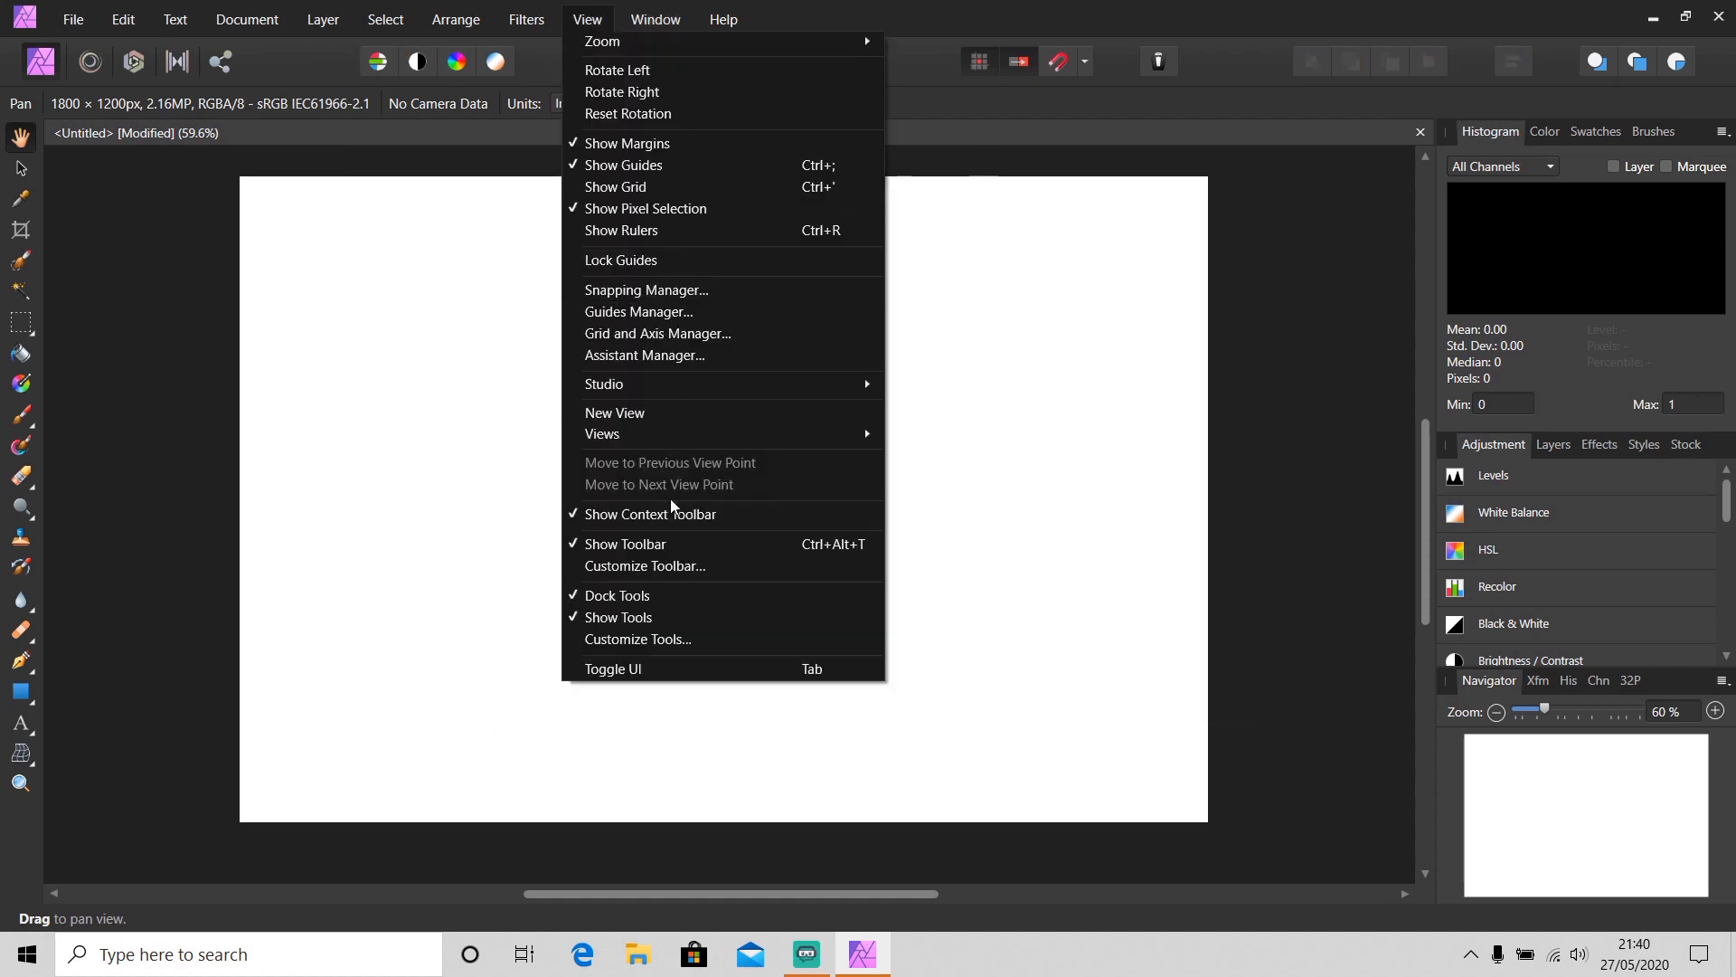
left_click(678, 642)
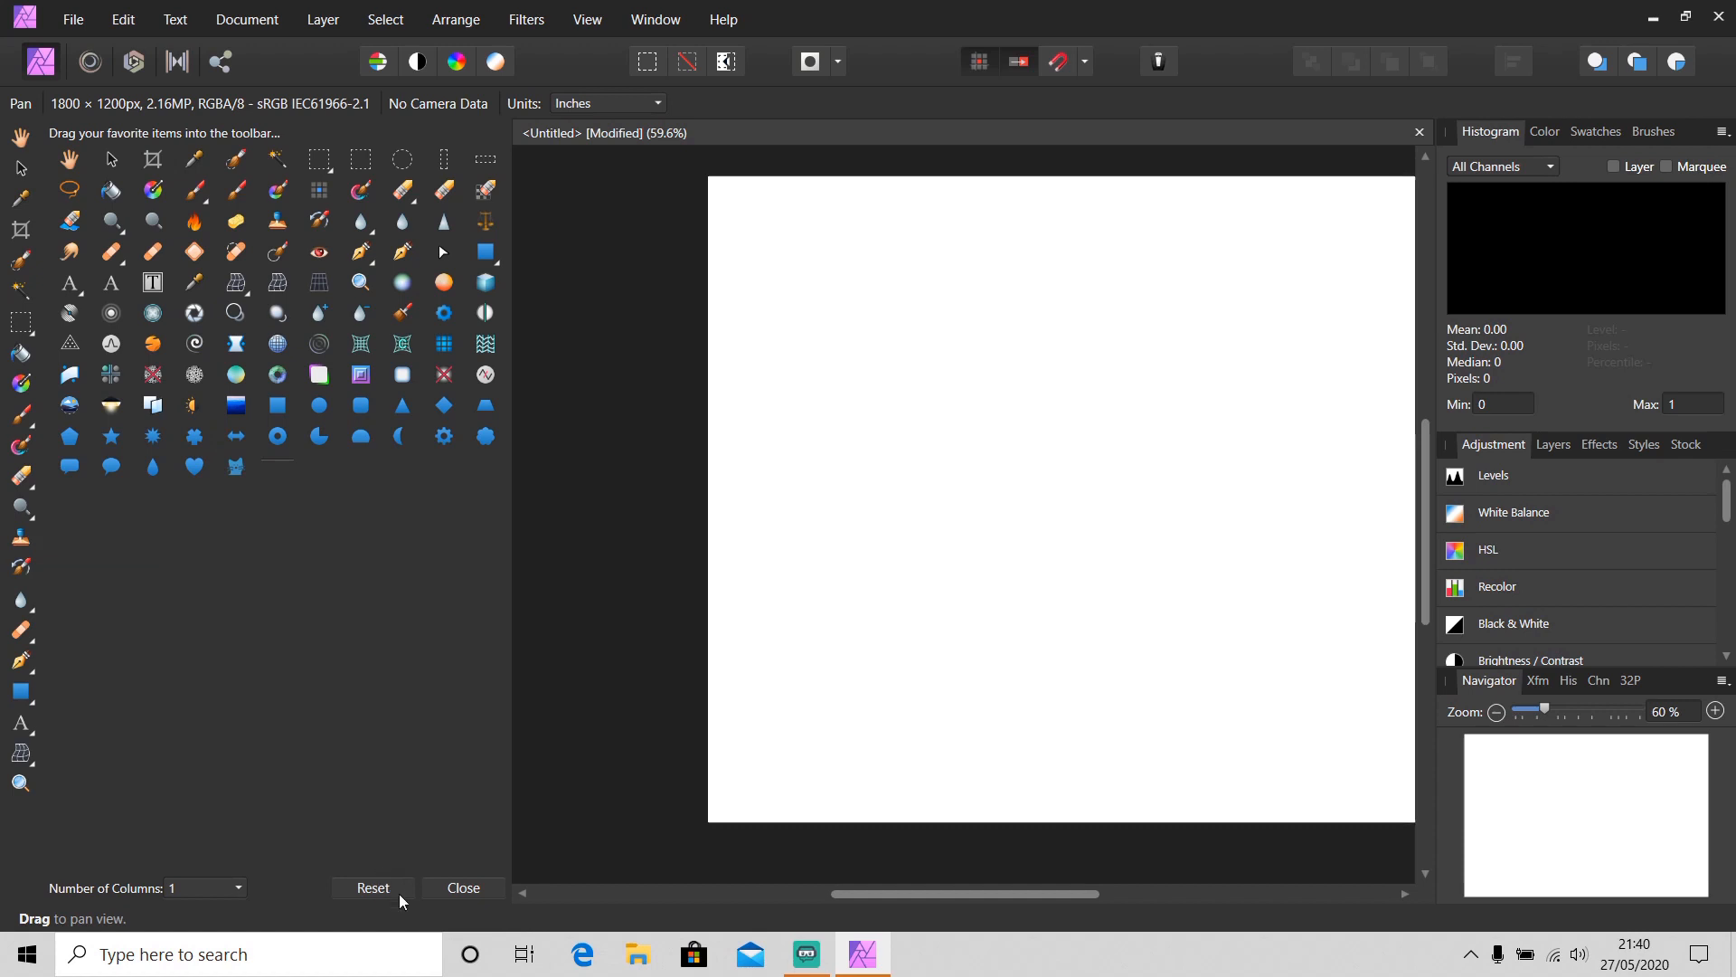
left_click(458, 886)
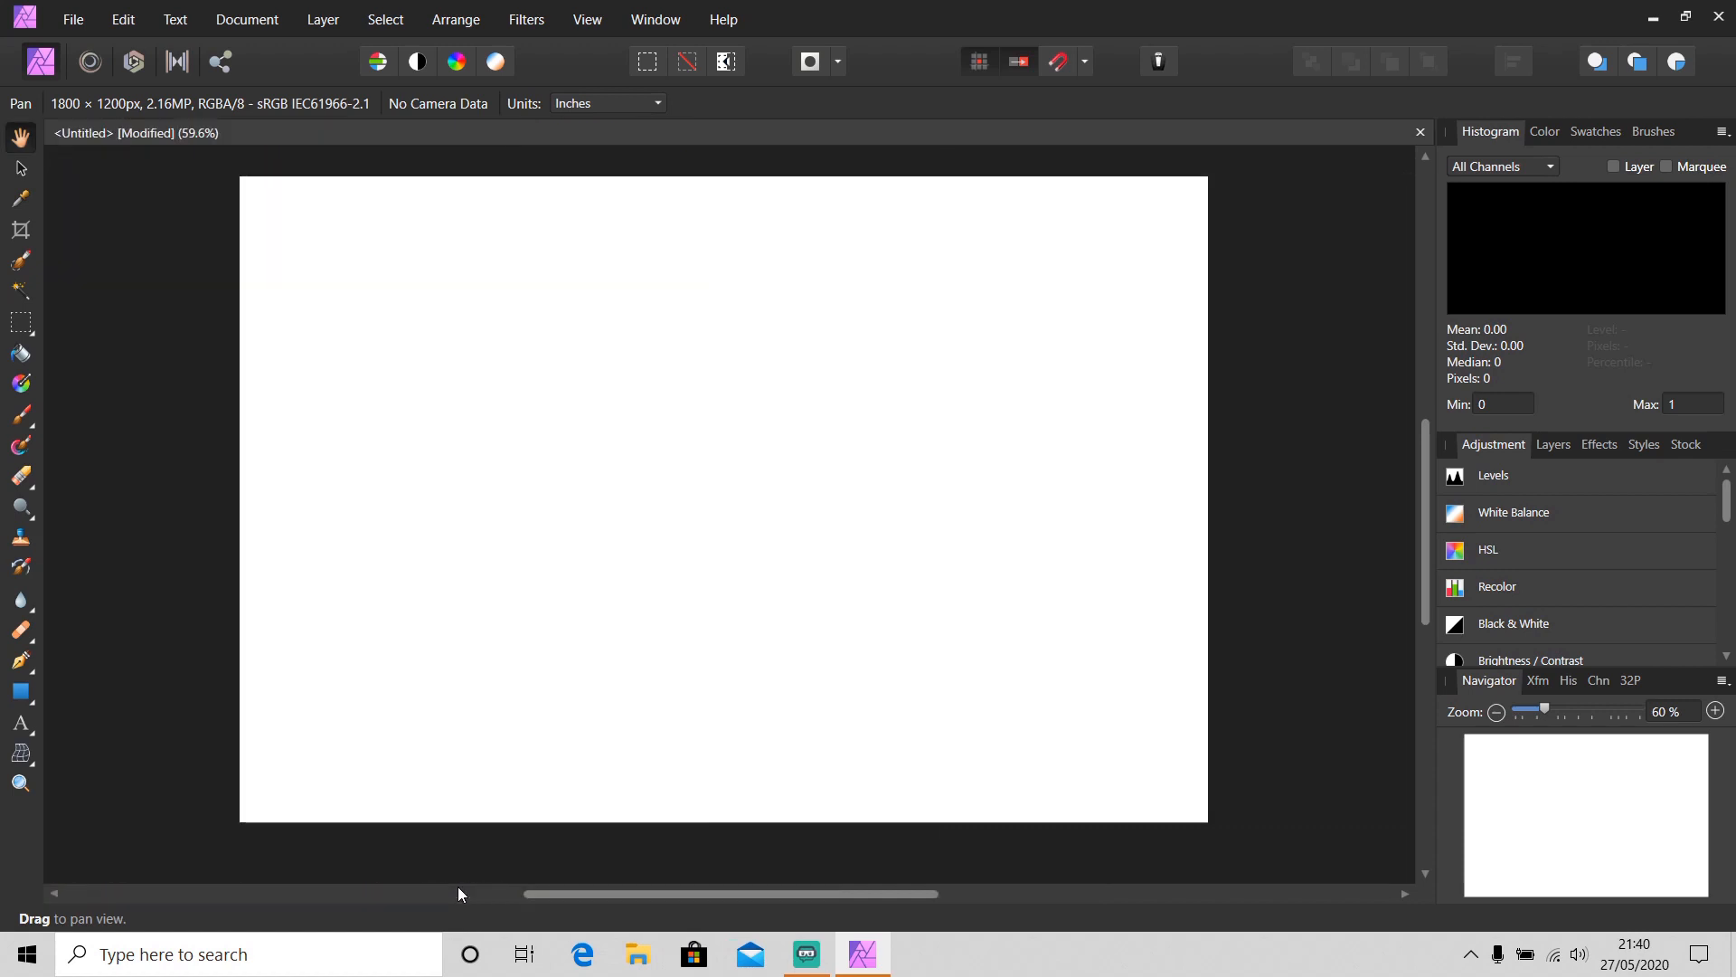
Reset user defaults in the Miscellaneous preferences
left_click(22, 172)
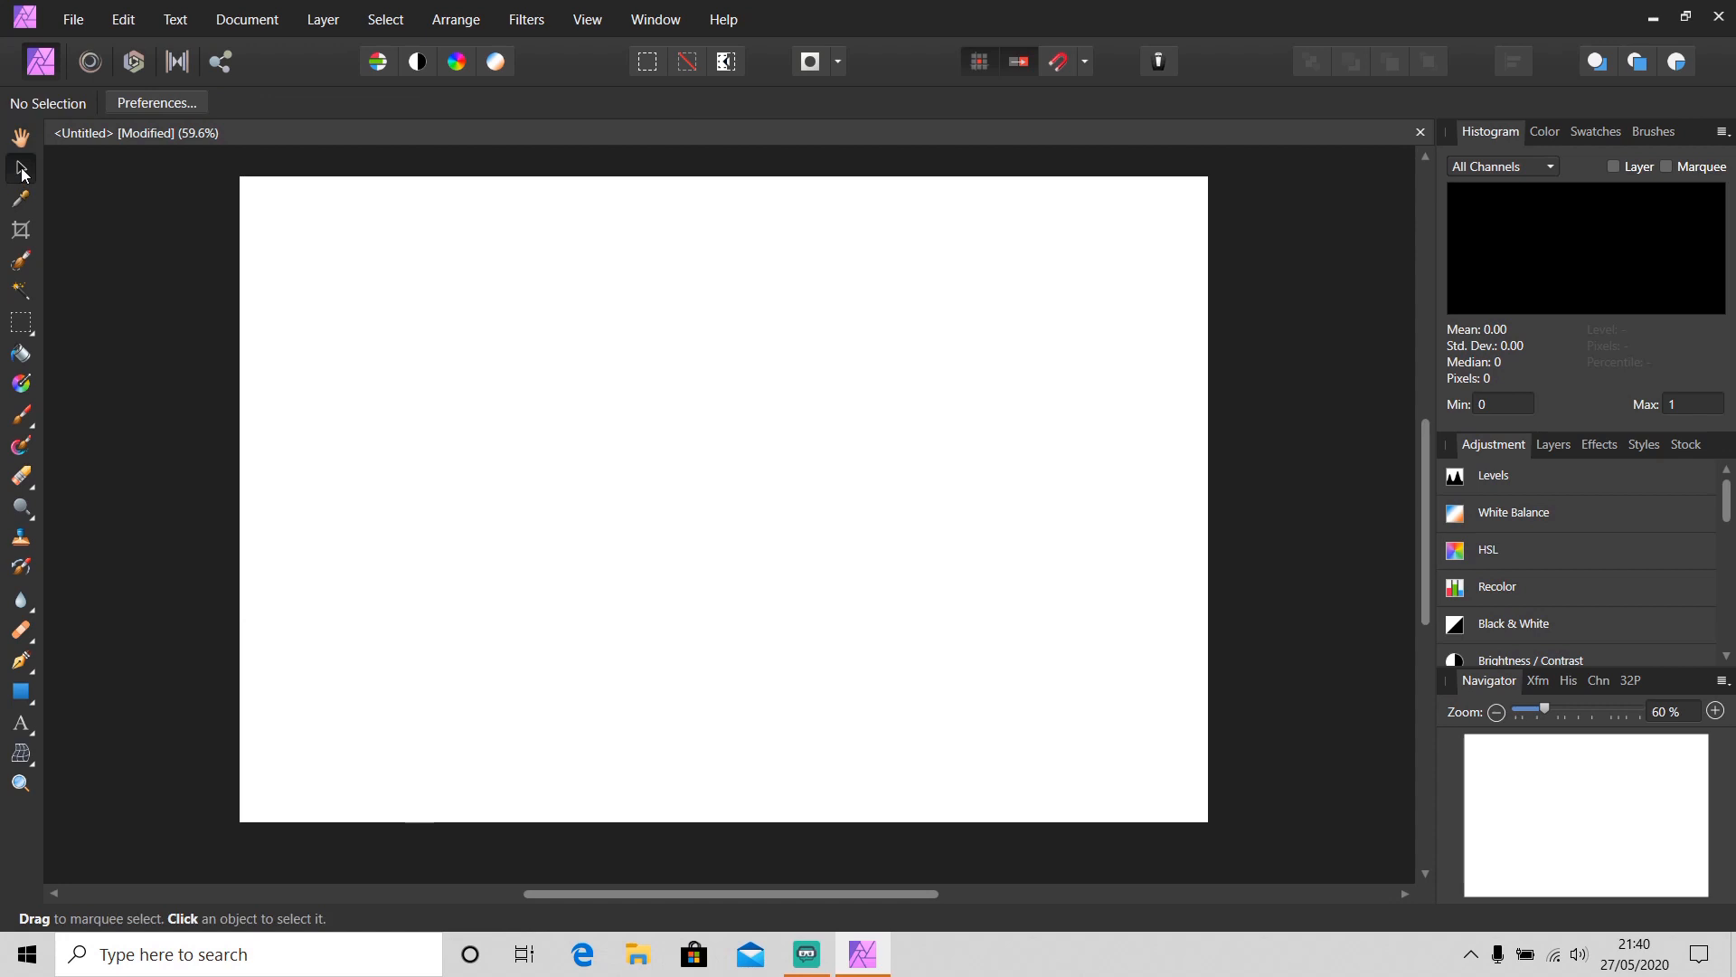
left_click(123, 105)
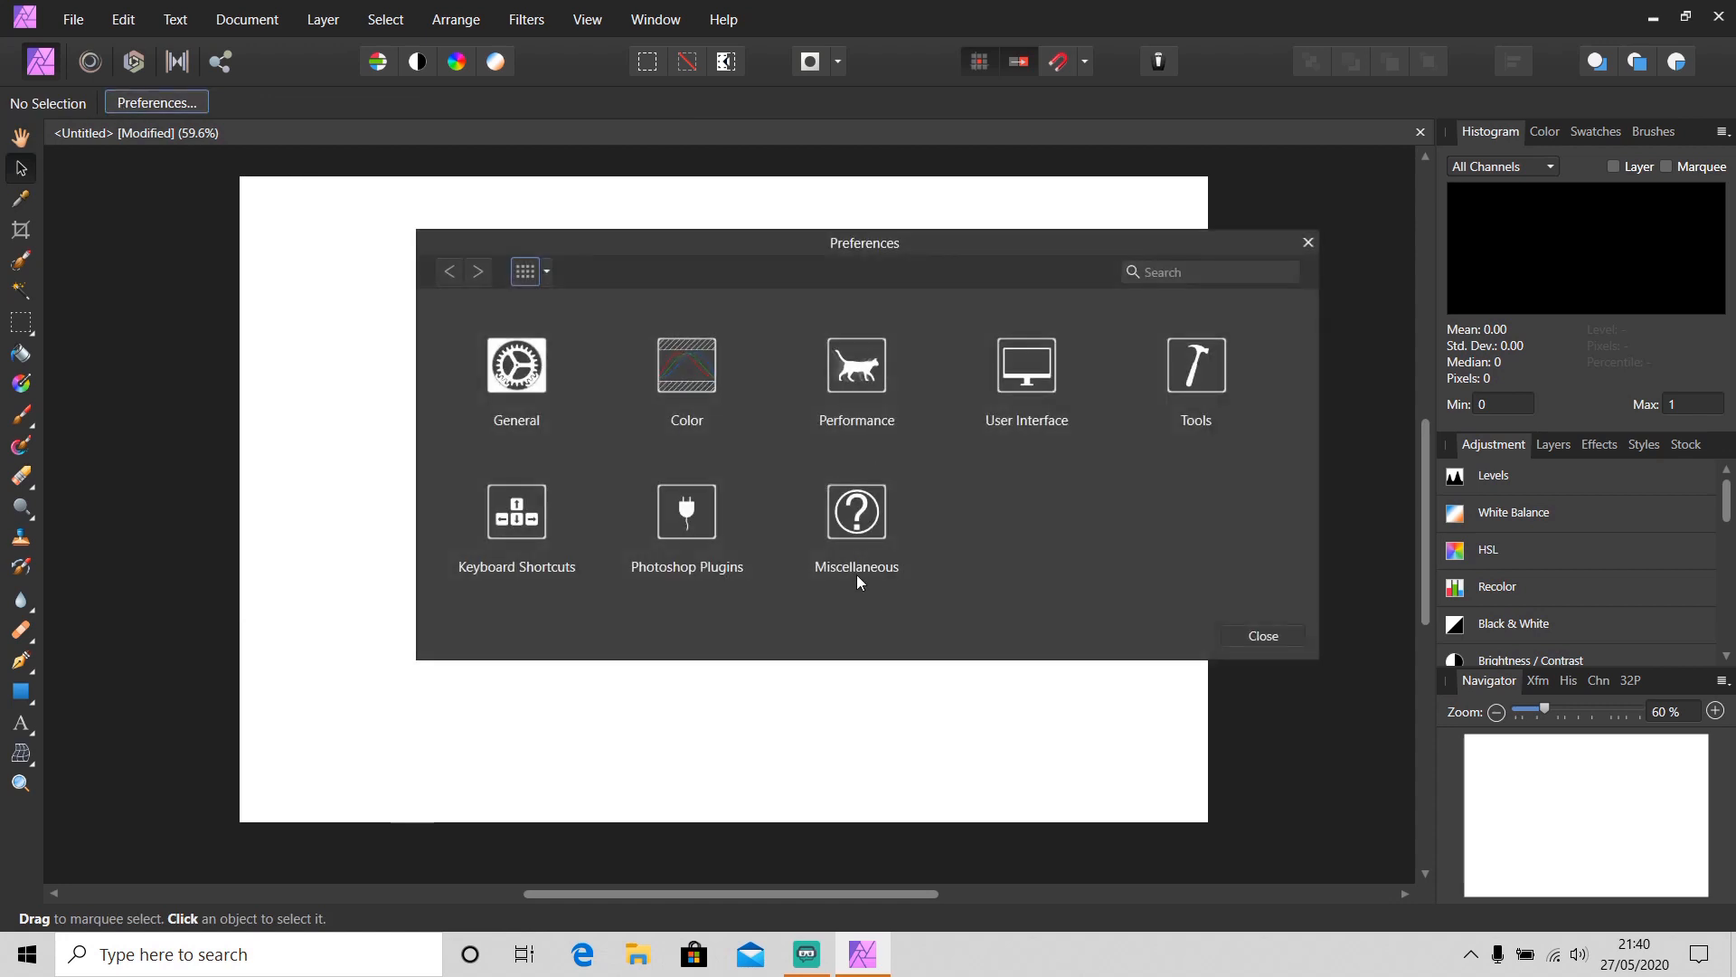
left_click(859, 541)
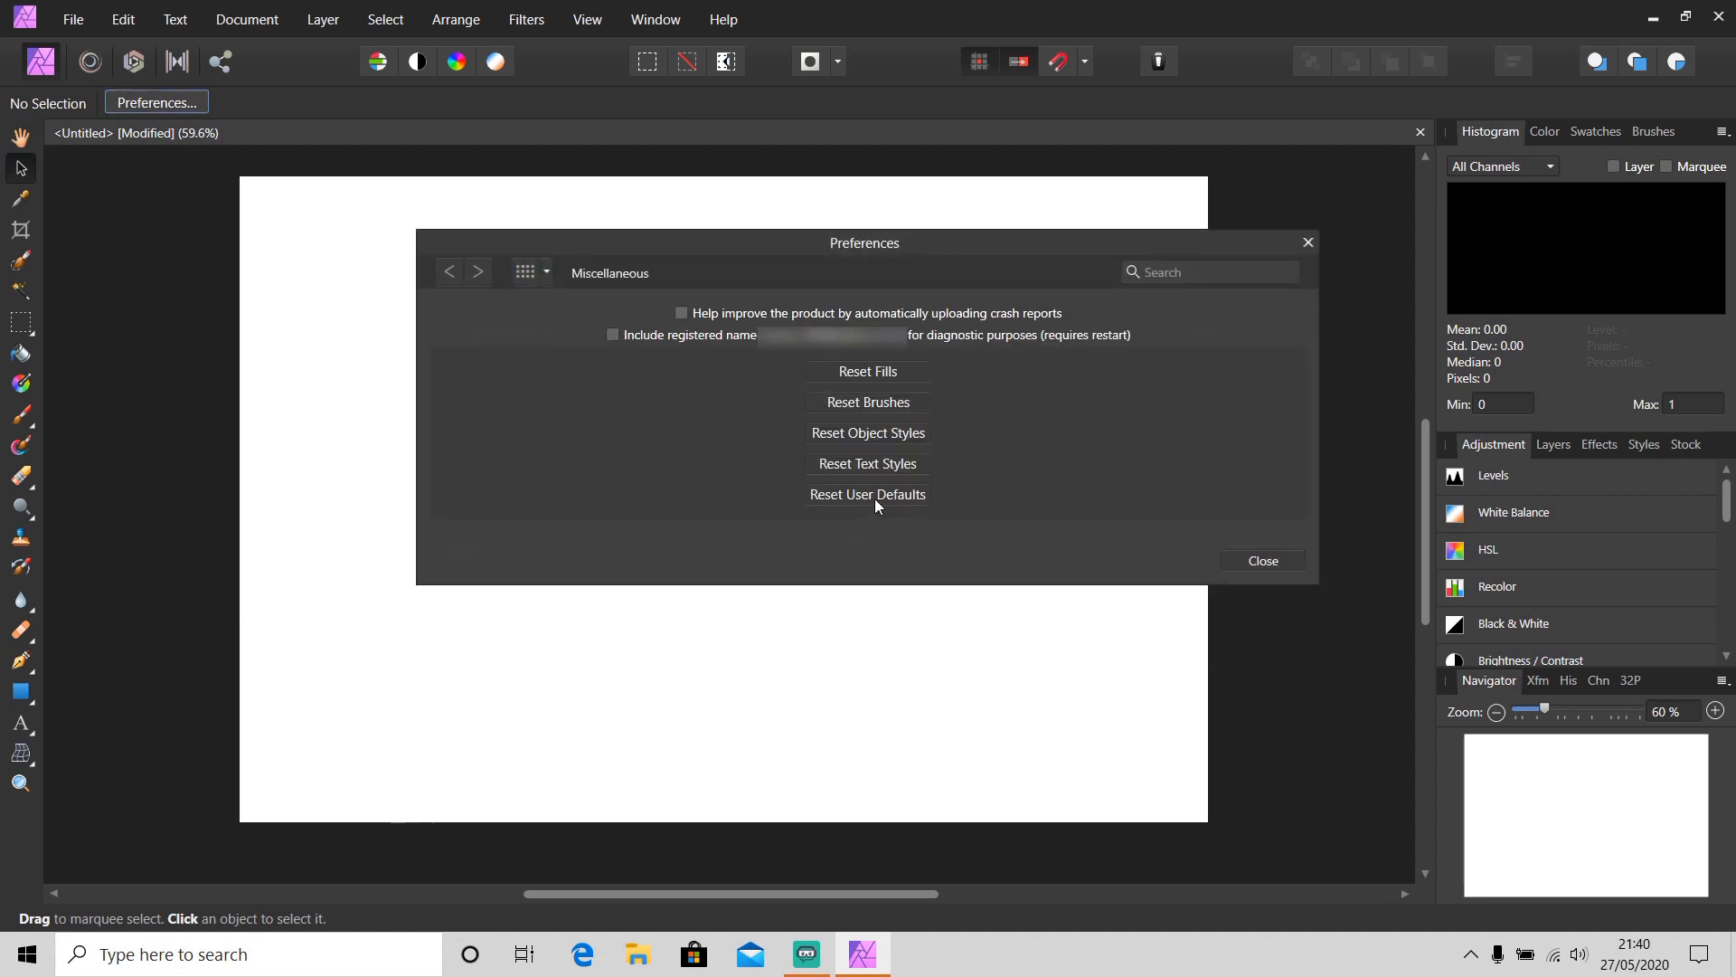
left_click(880, 497)
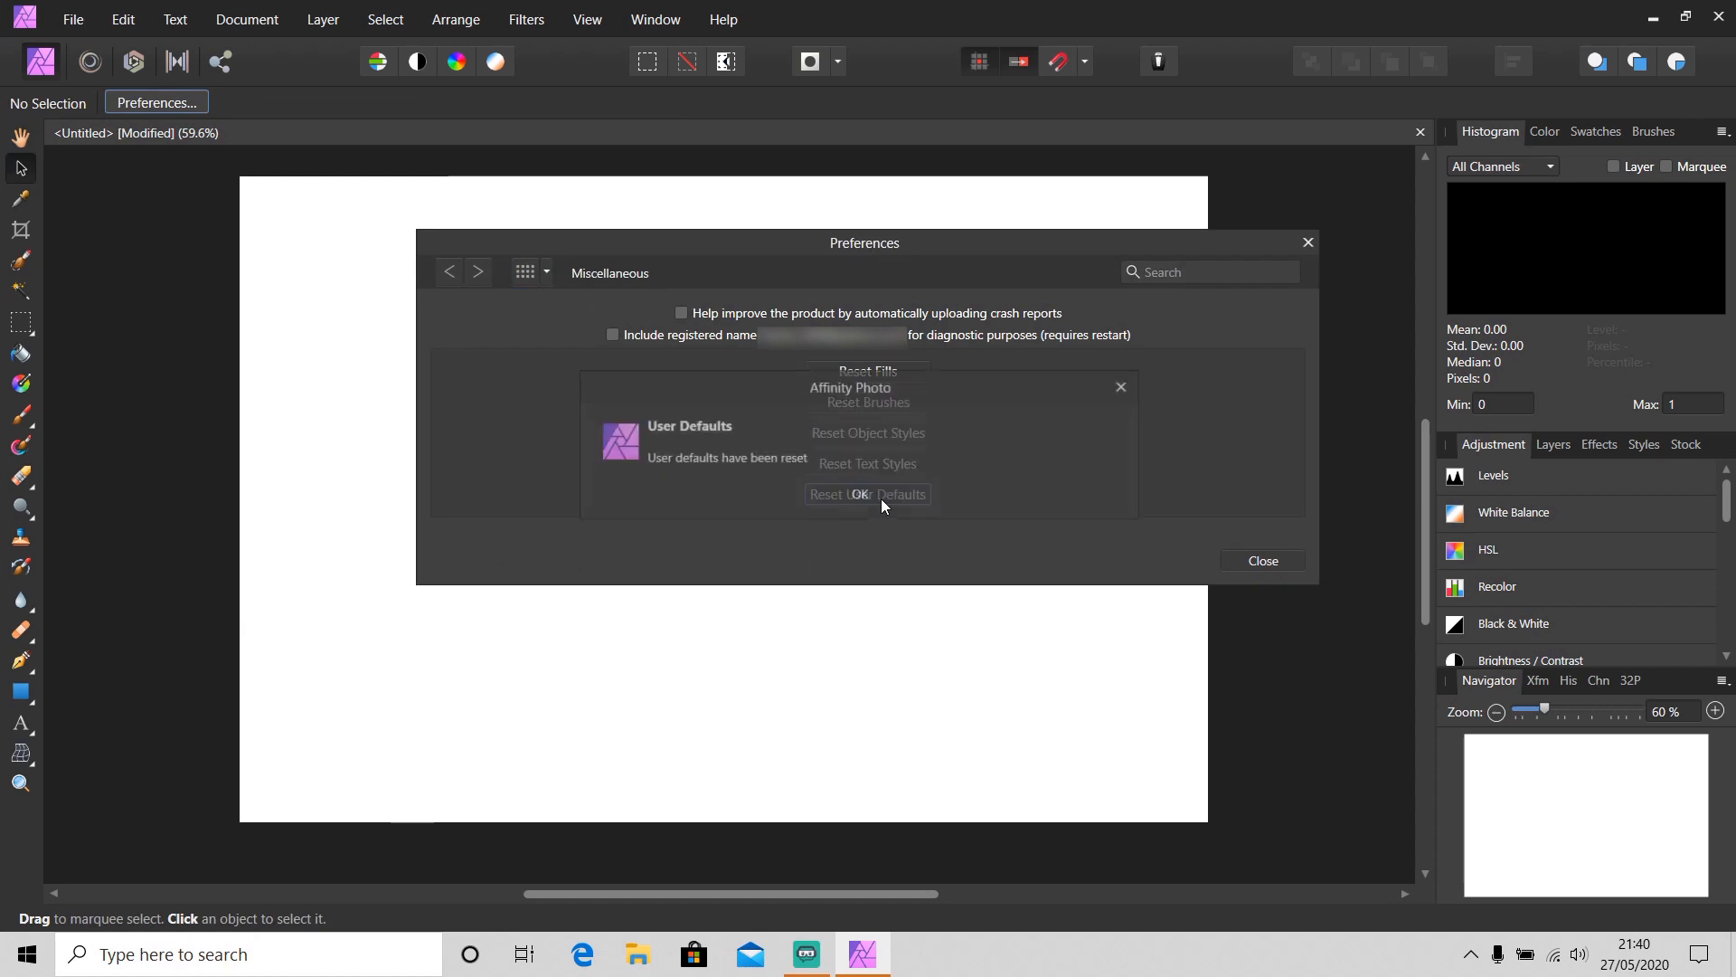
left_click(1266, 560)
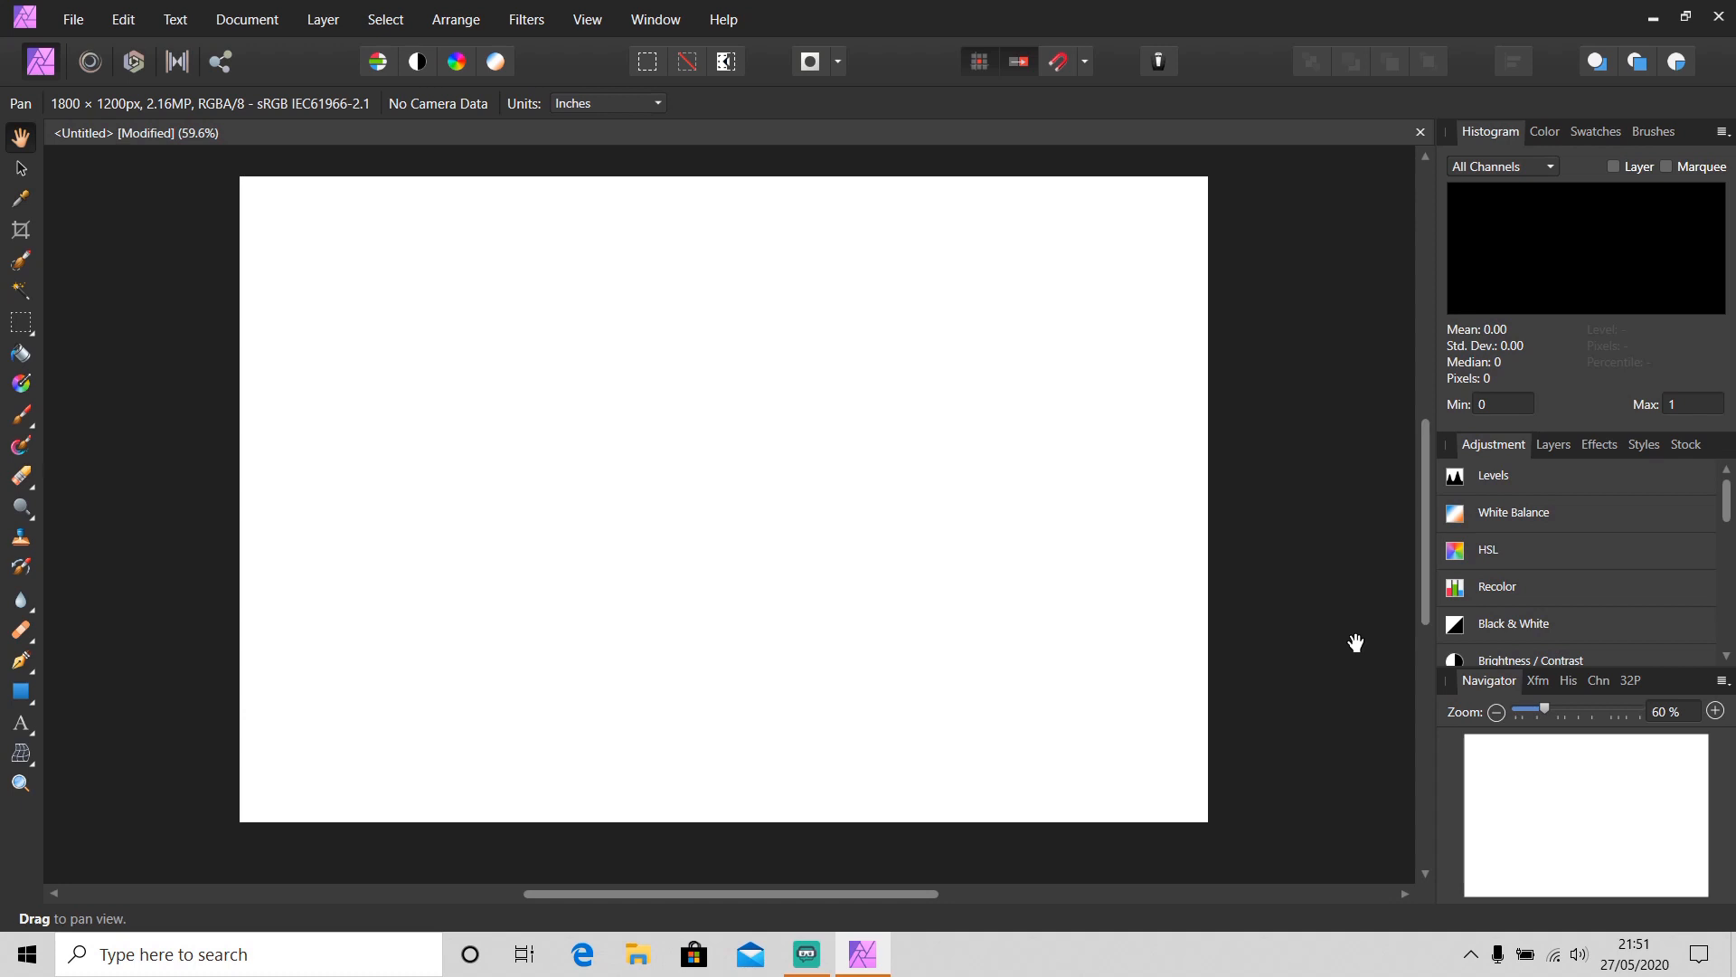
Open the Stock panel and view its list of stock photo providers
left_click(1683, 446)
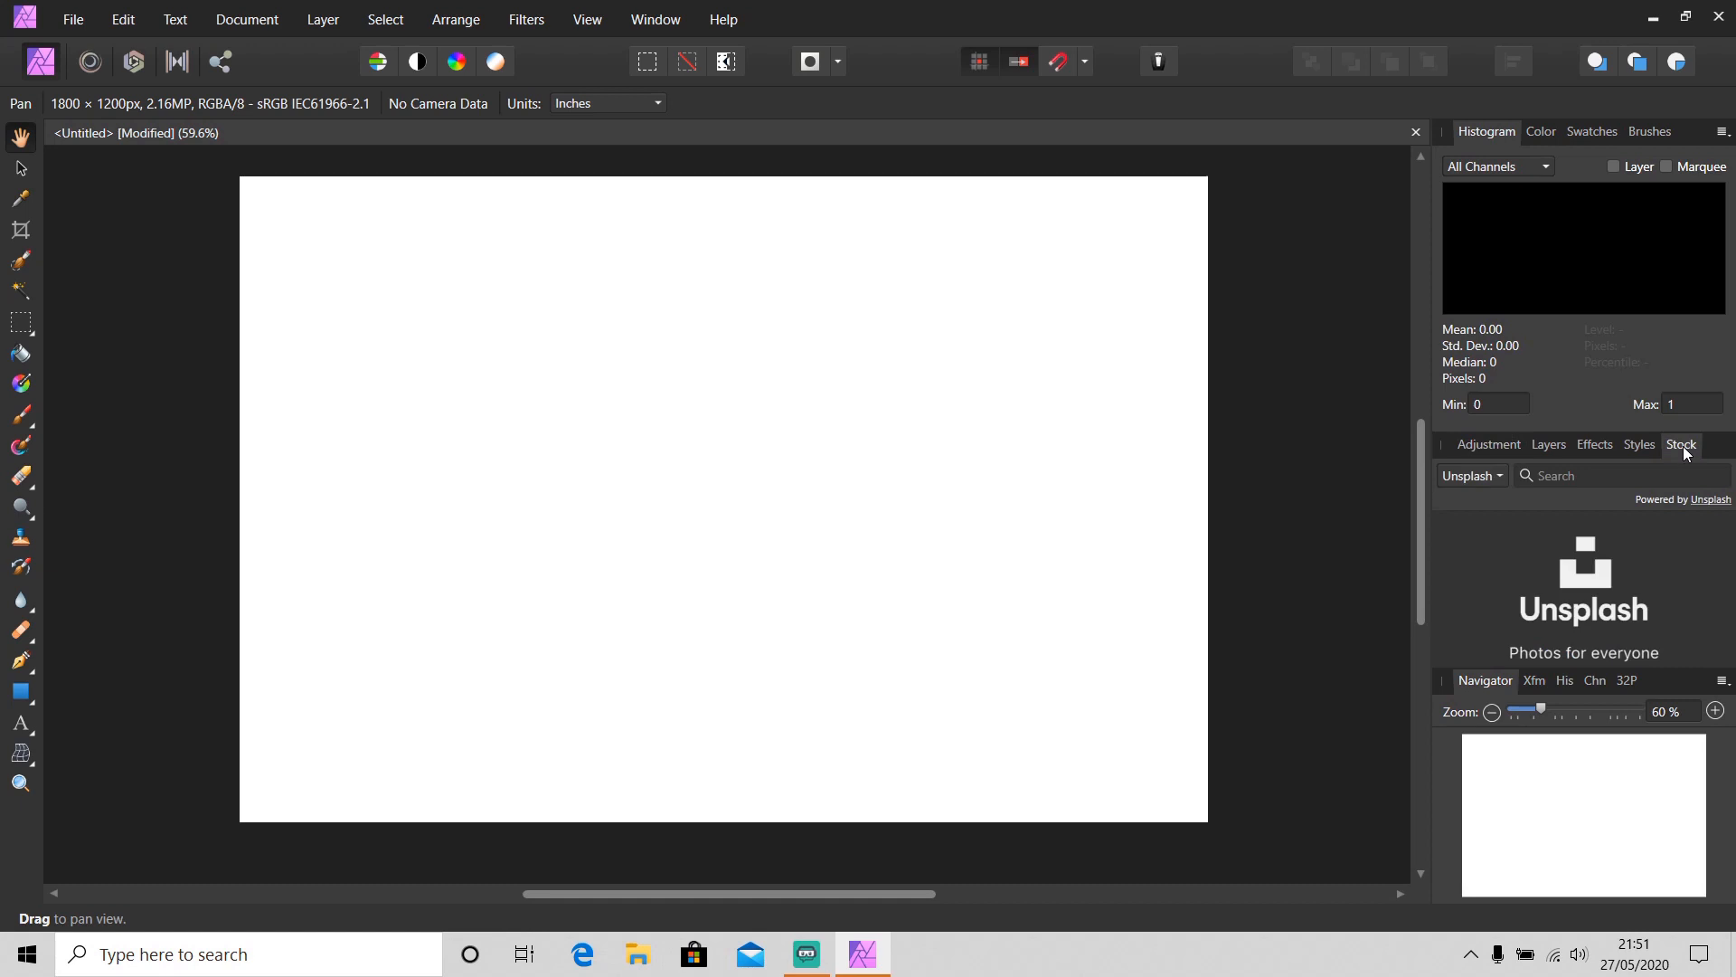
left_click(1489, 476)
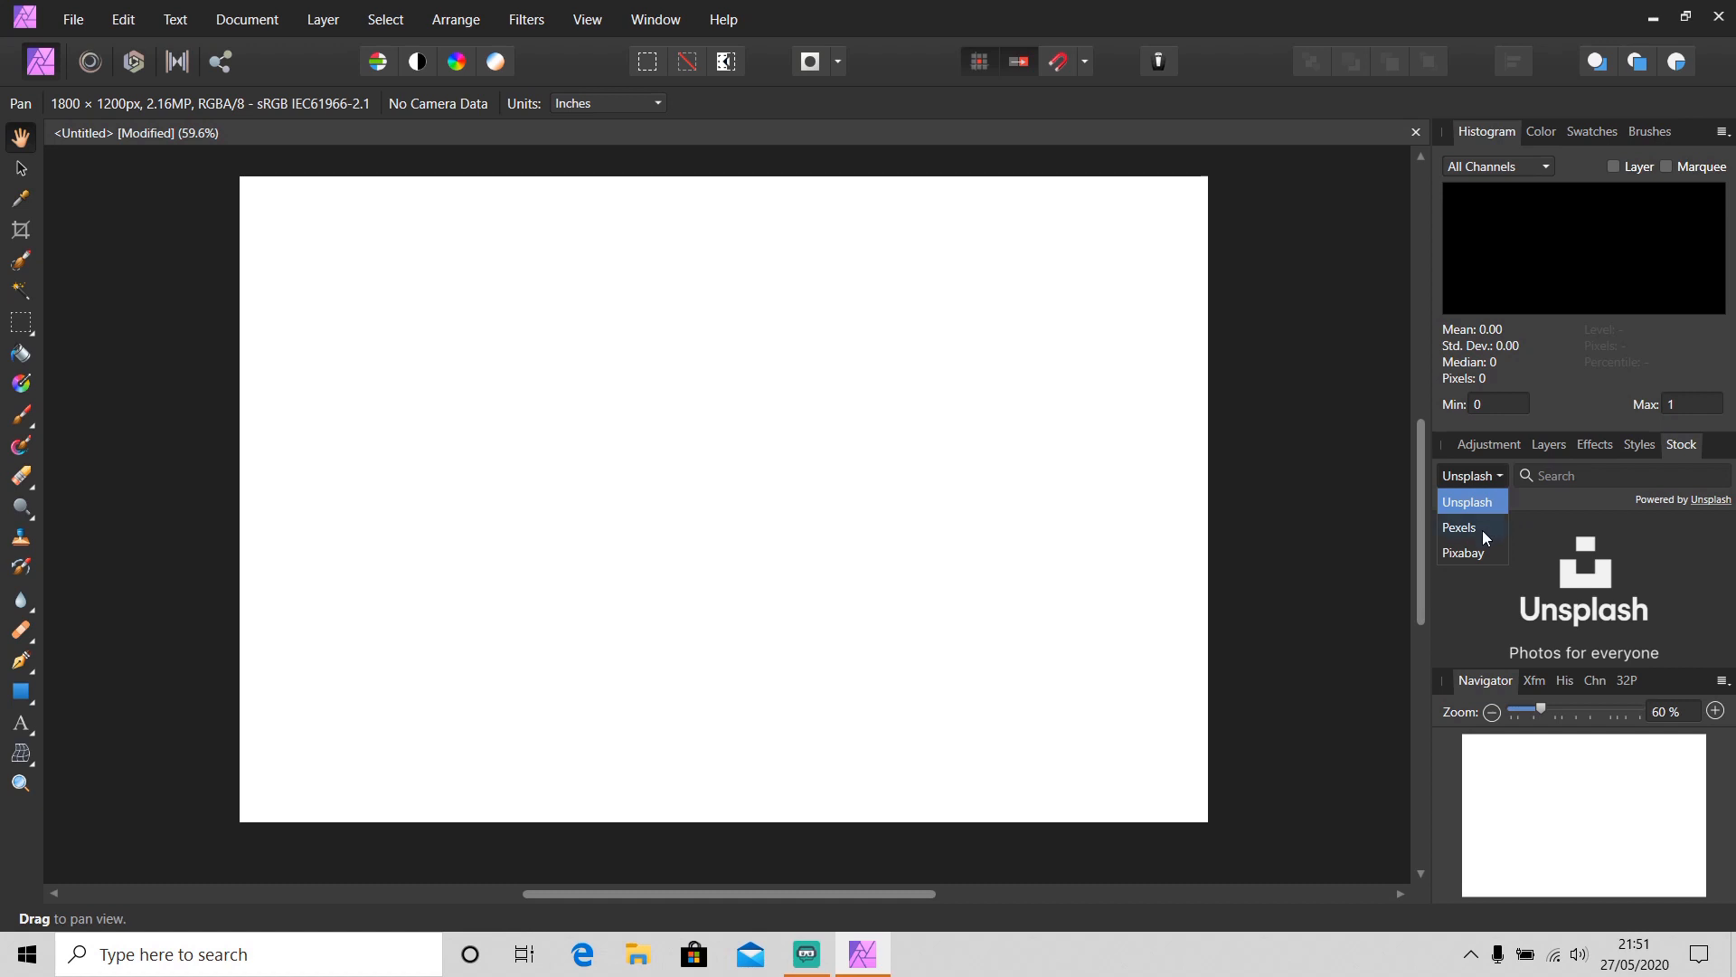
left_click(1575, 474)
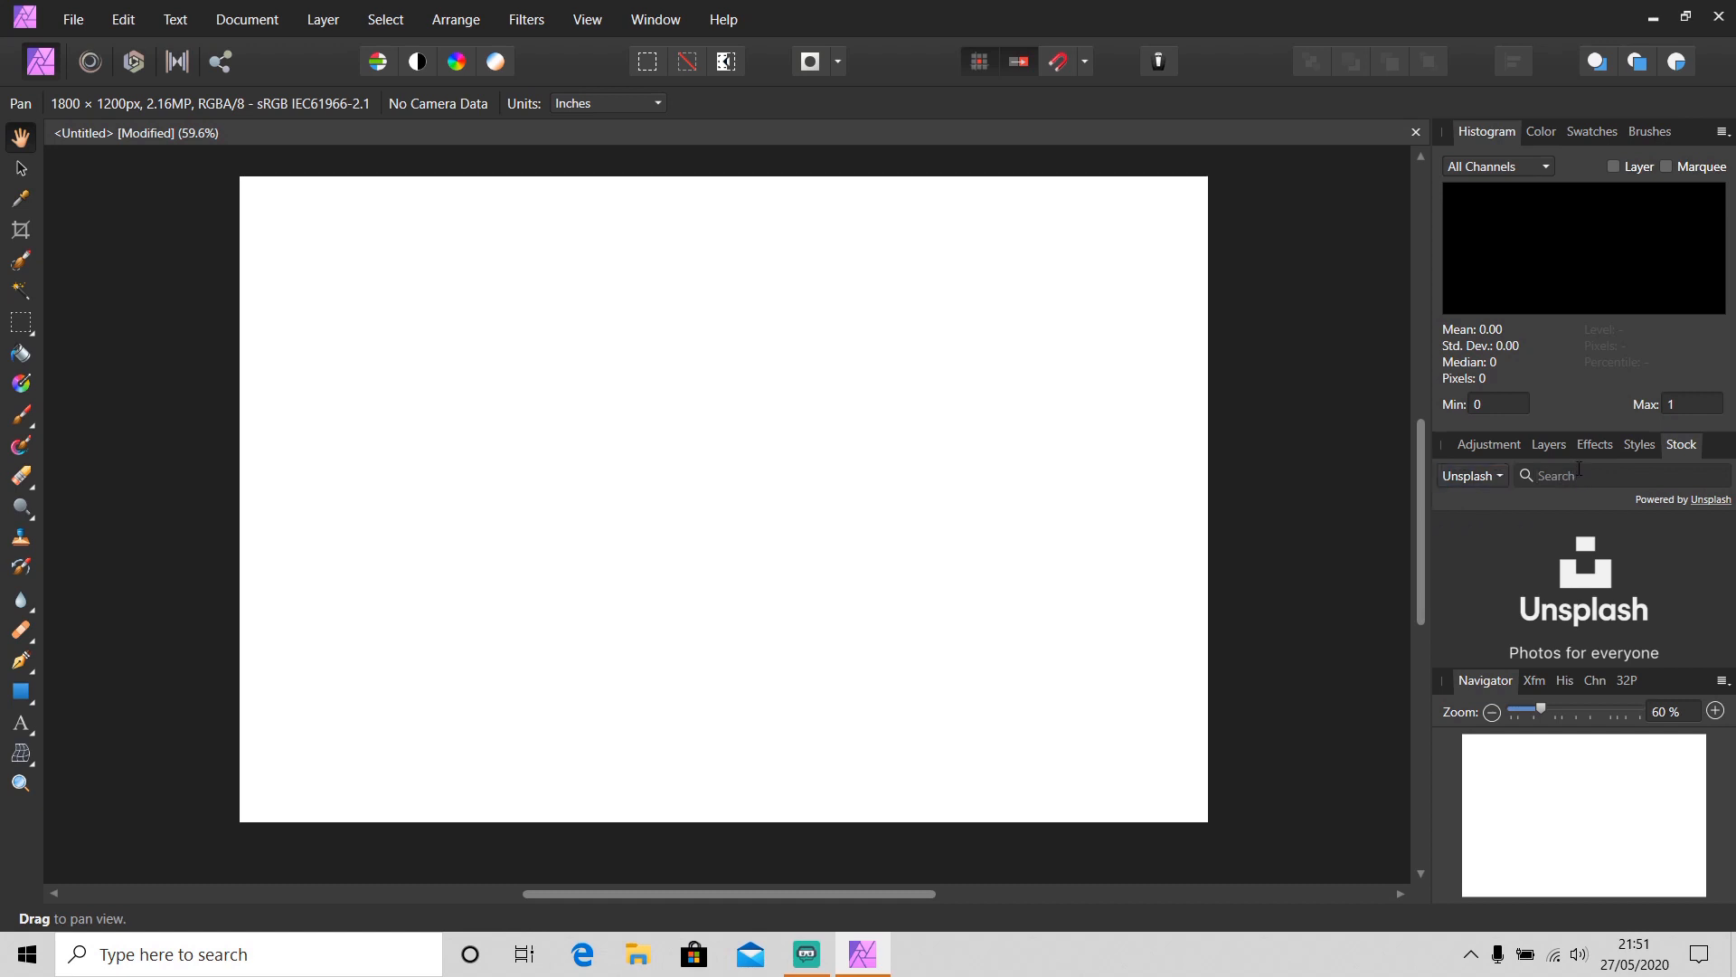
Search the Unsplash stock panel for chair, scroll the results, and place a chair photo onto the canvas, closing its credit popup
type("chair")
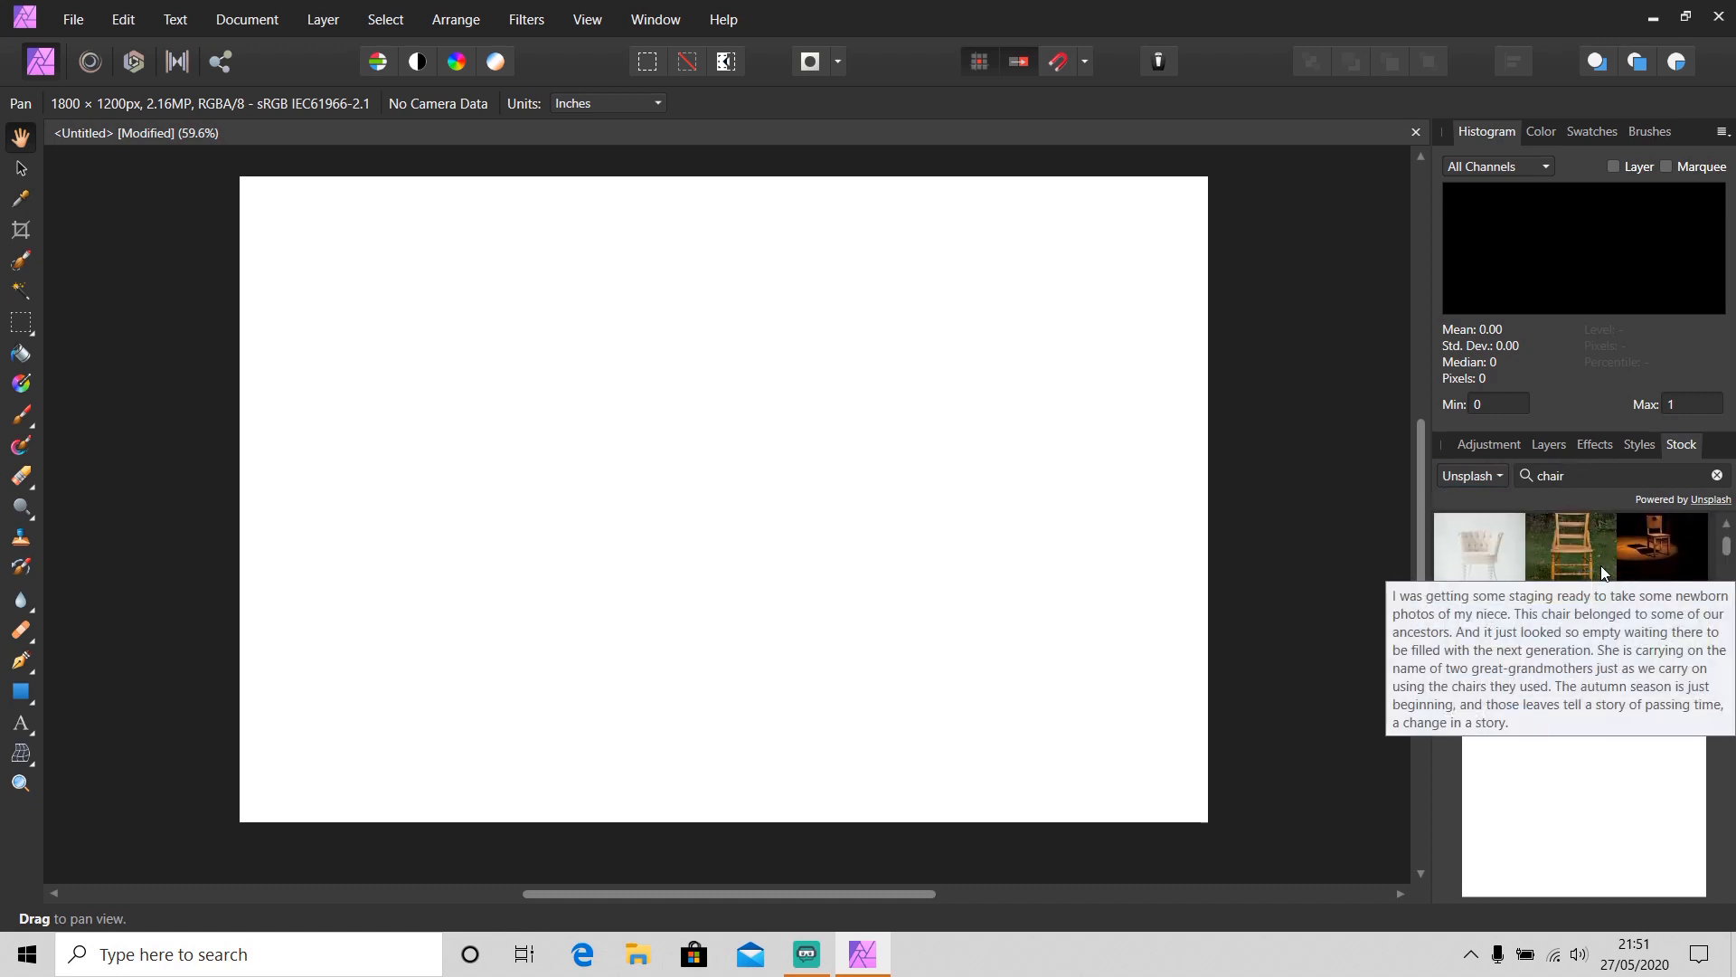
scroll(1601, 568, "down", 1)
scroll(1600, 570, "down", 3)
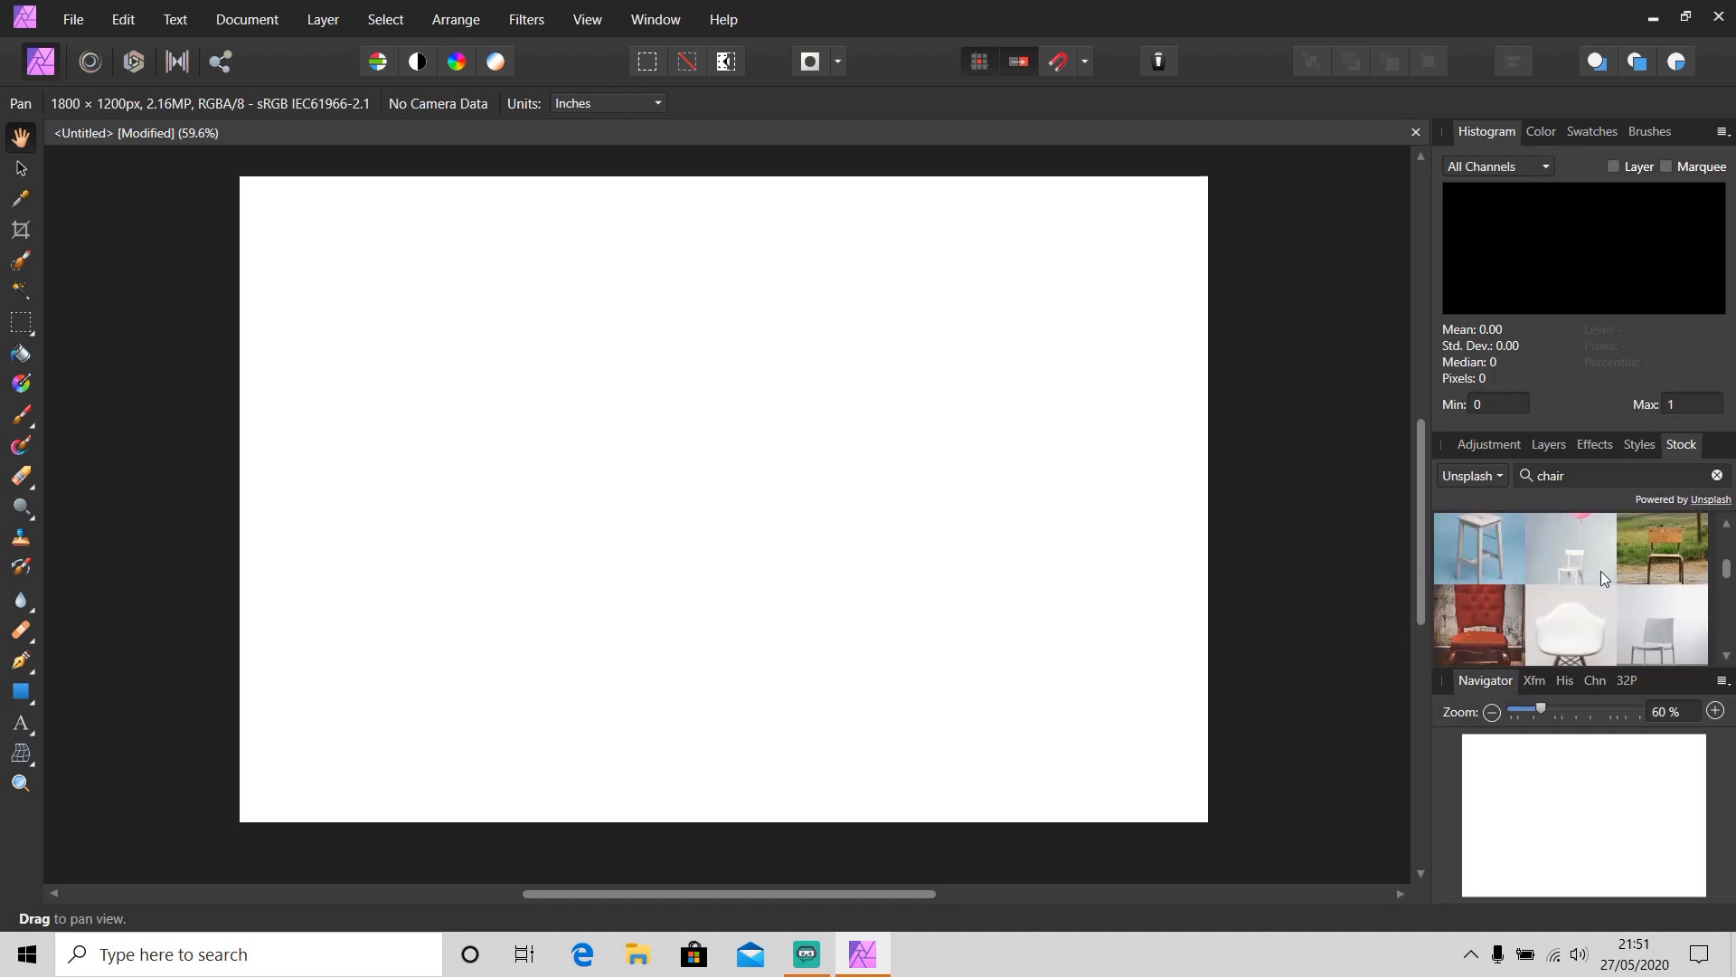
left_click_drag(1674, 559, 1046, 588)
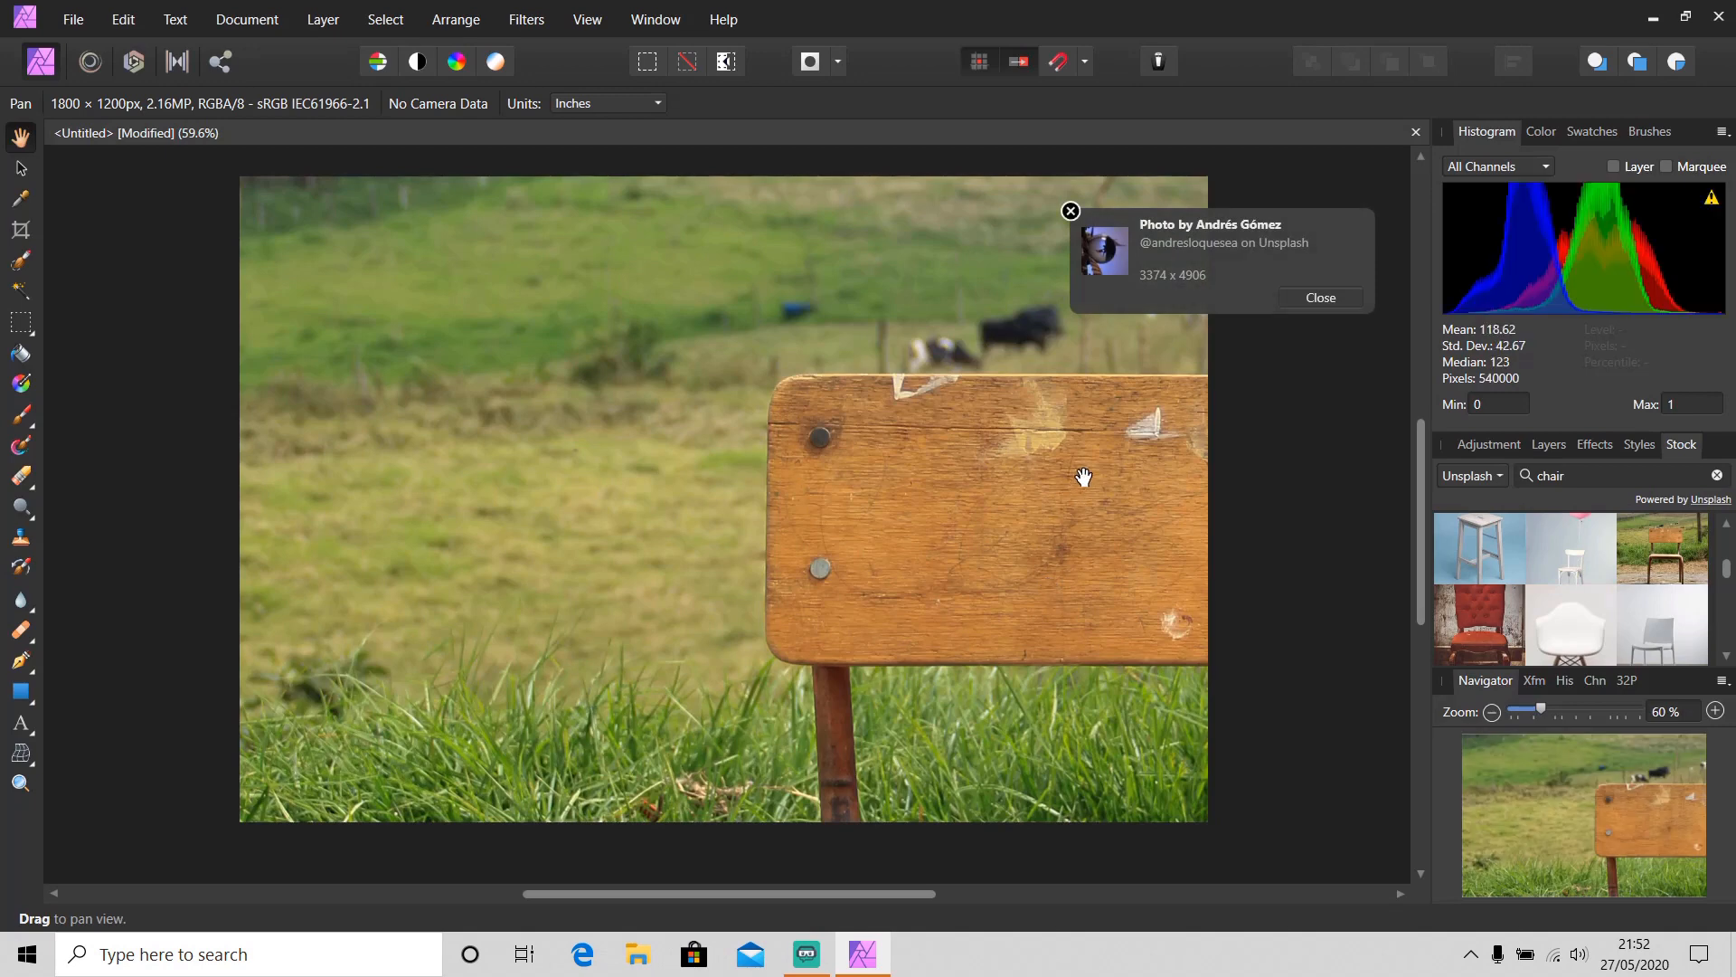
left_click(1315, 300)
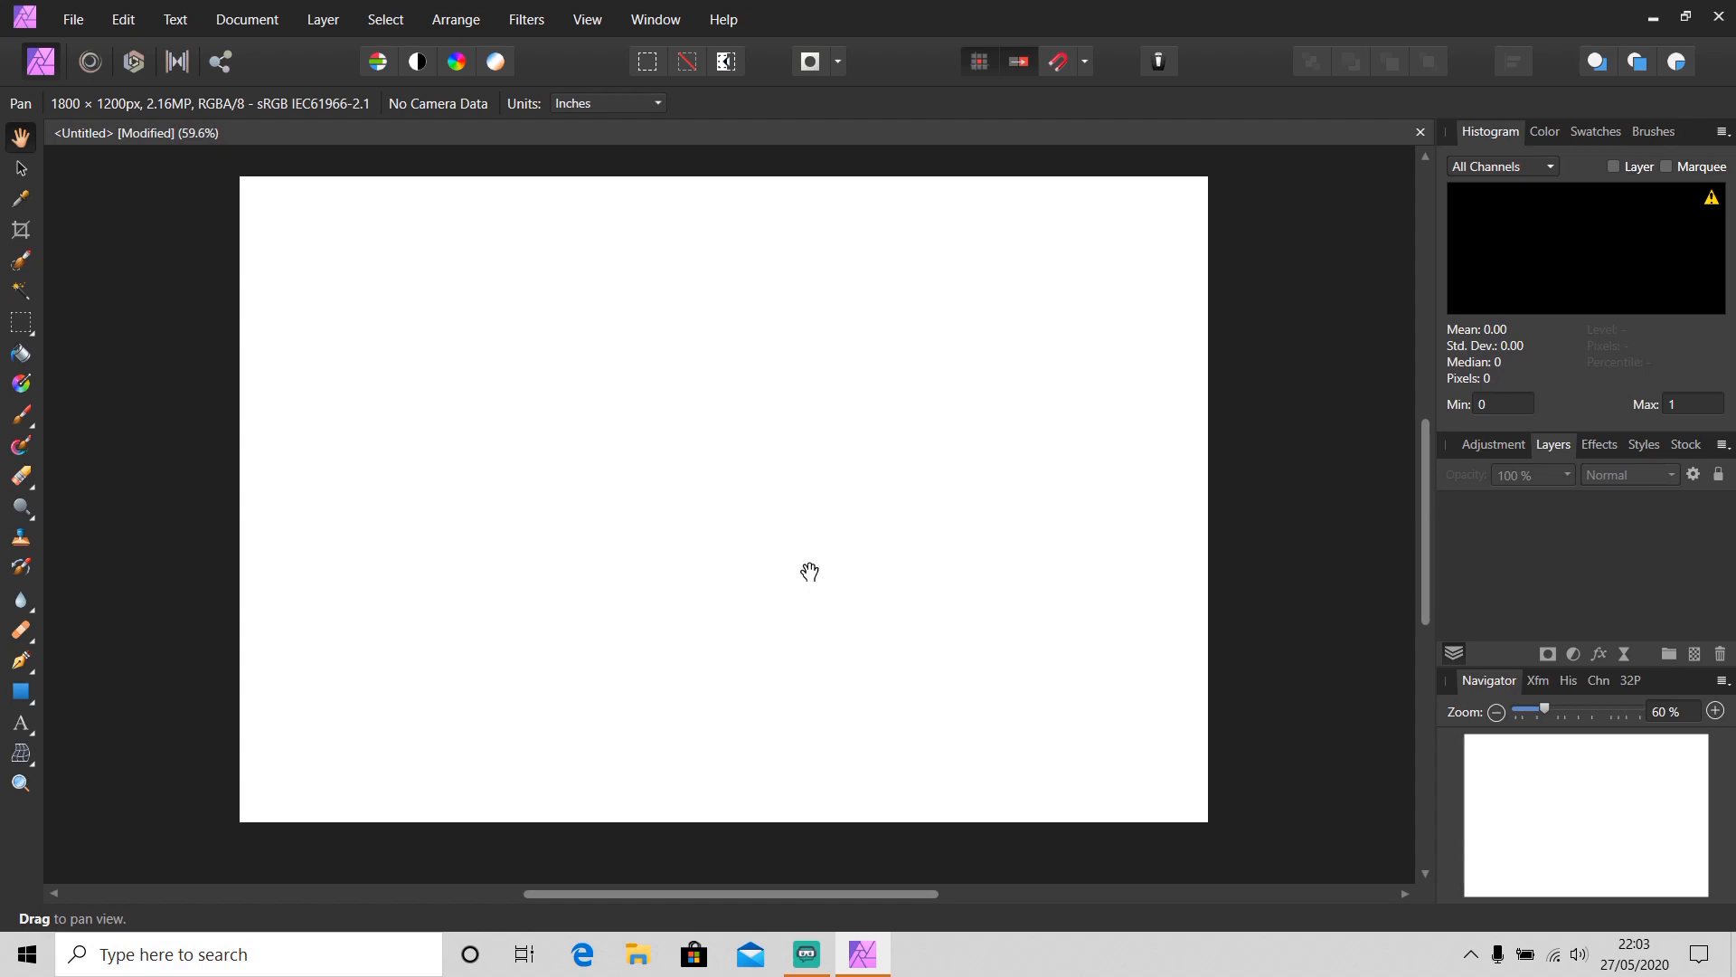
Open the New Document dialog and cancel it
key("ctrl+n")
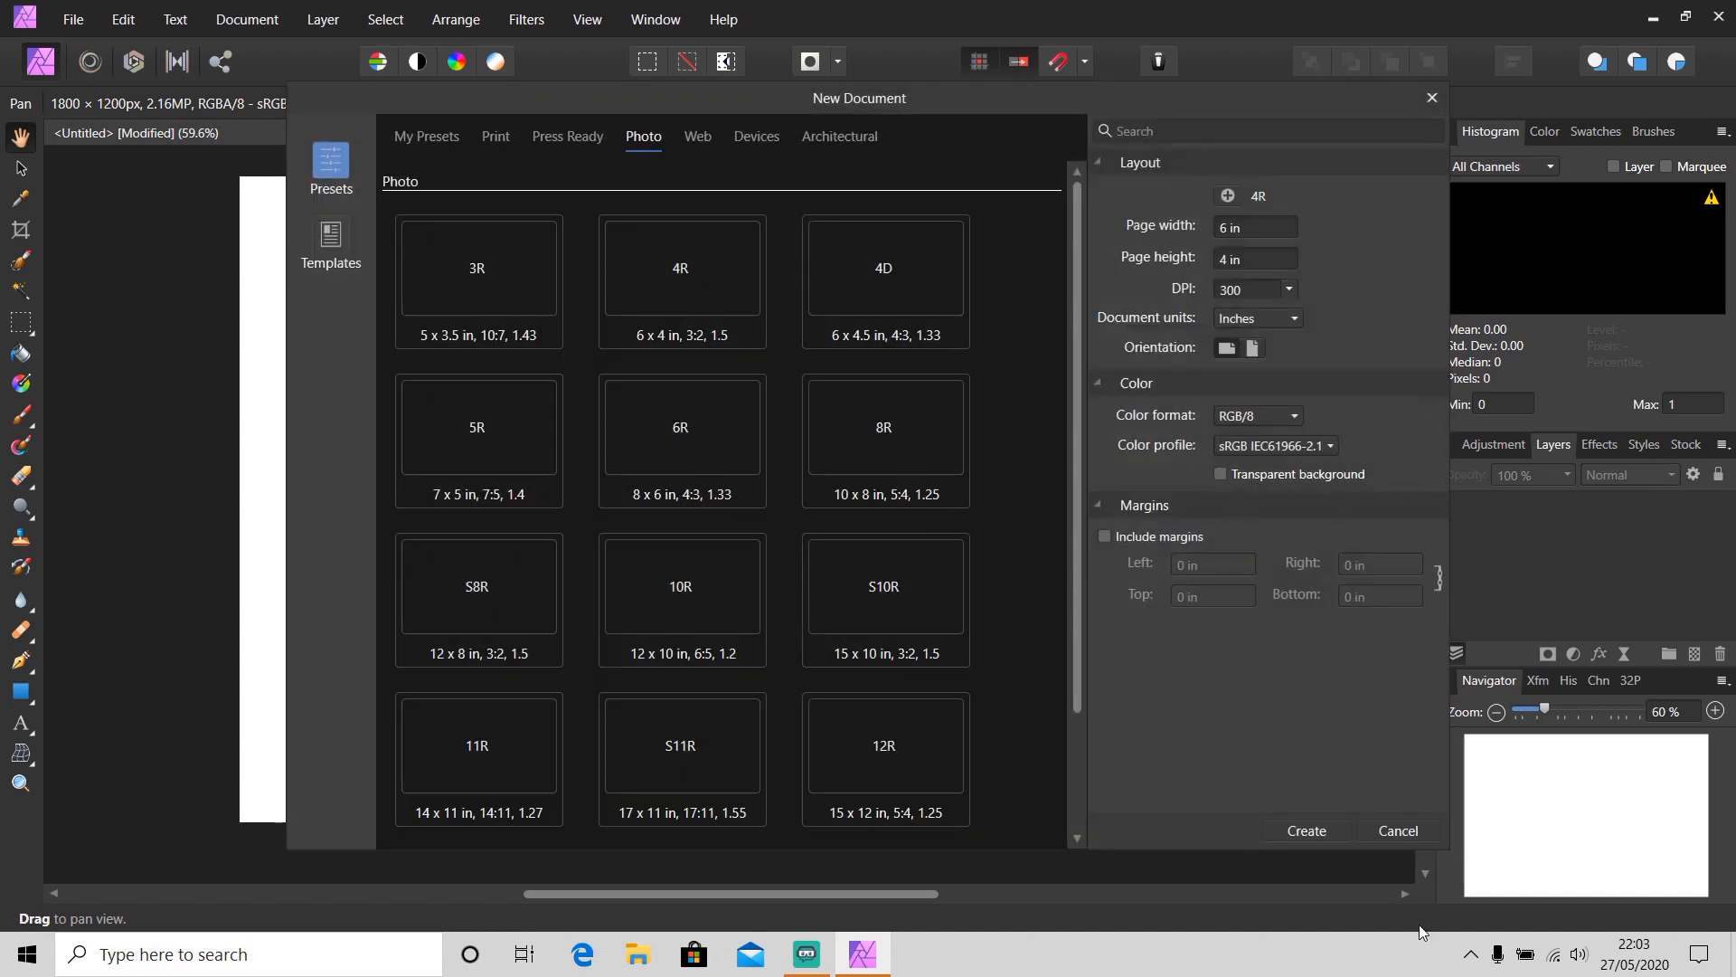
left_click(1413, 832)
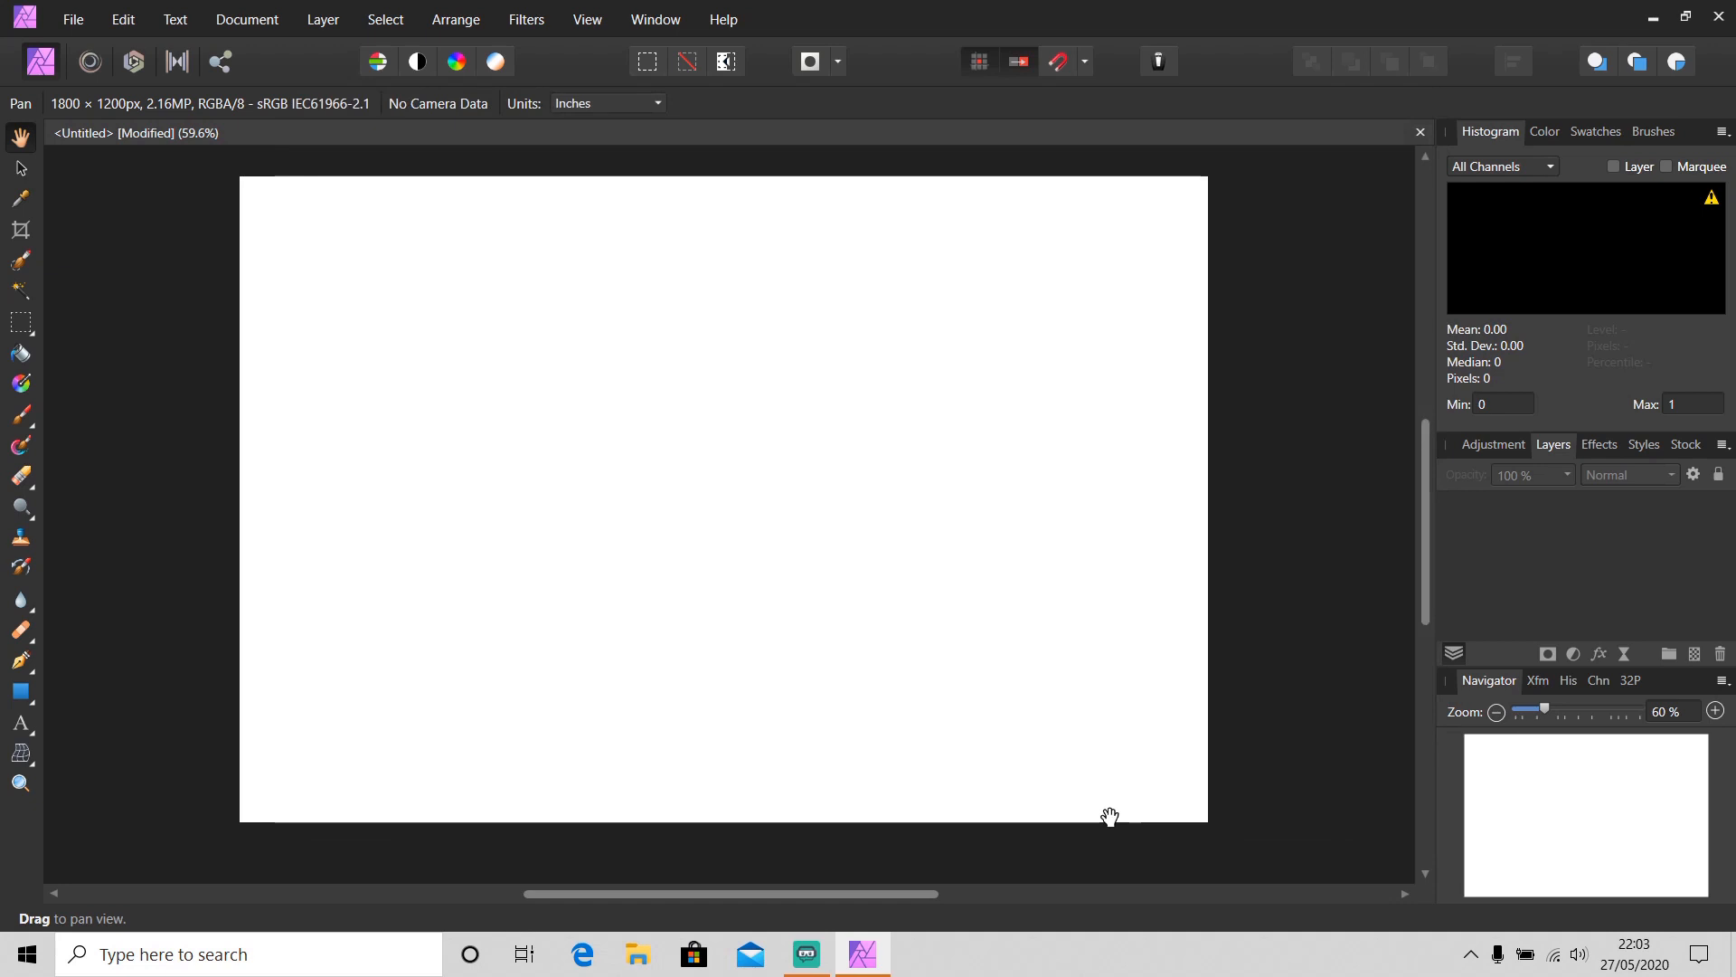
Turn on Transparent Background for the document
left_click(274, 21)
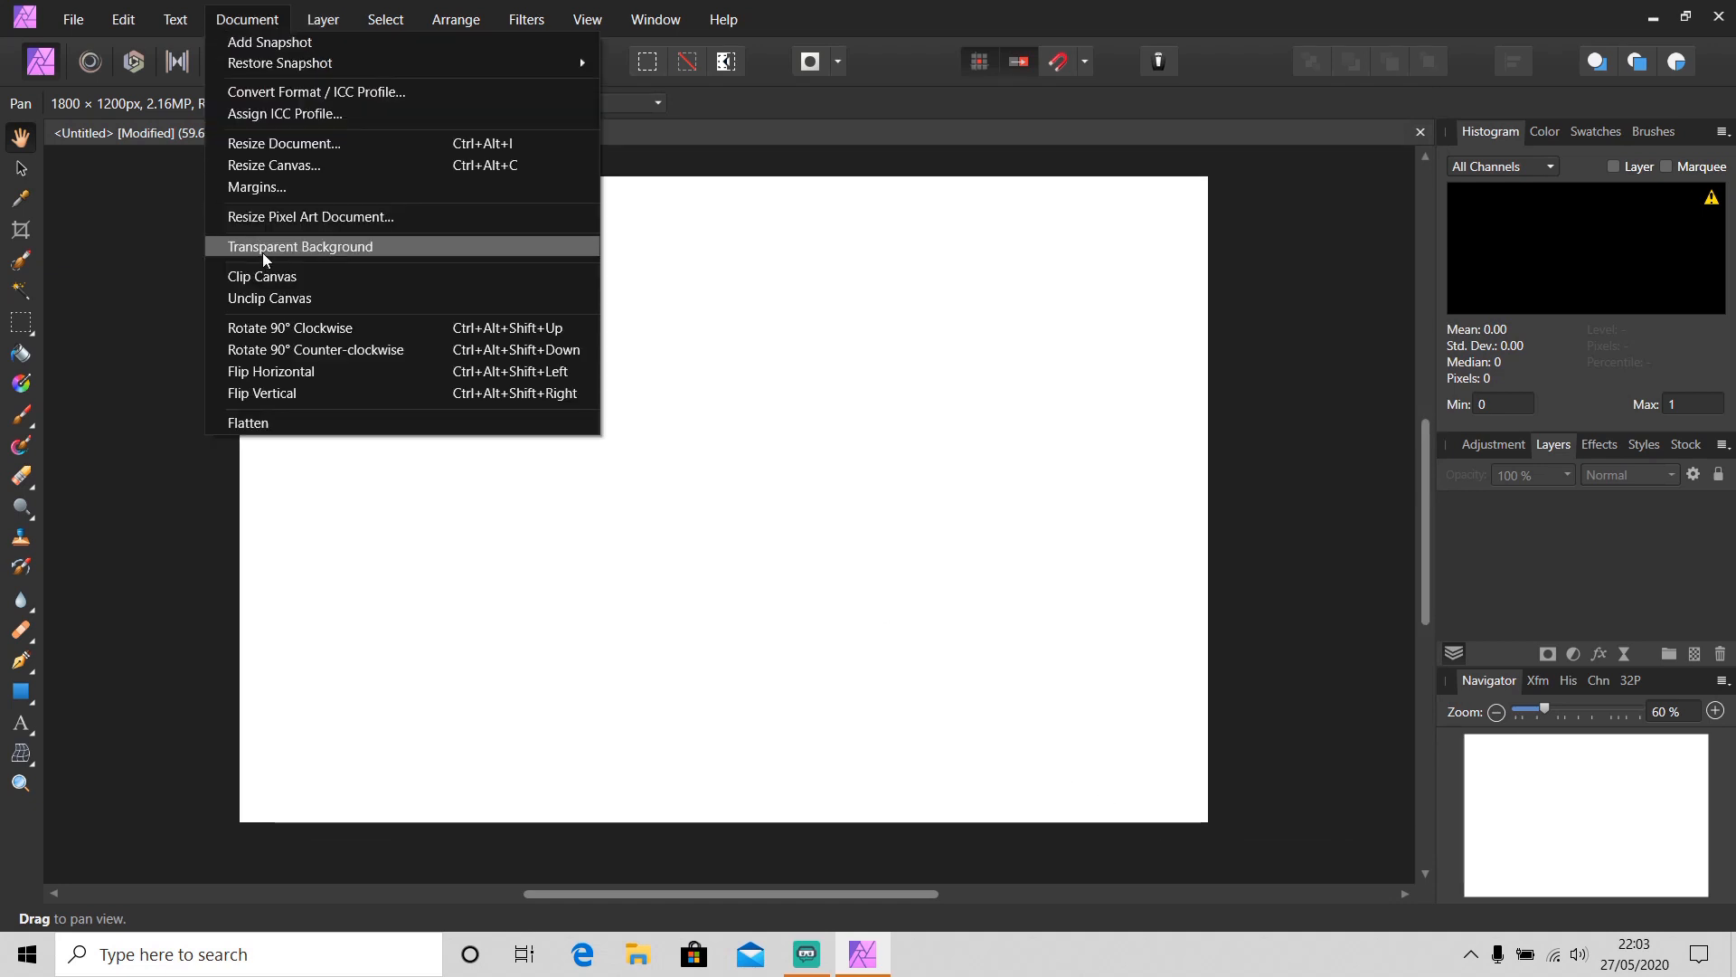
left_click(369, 247)
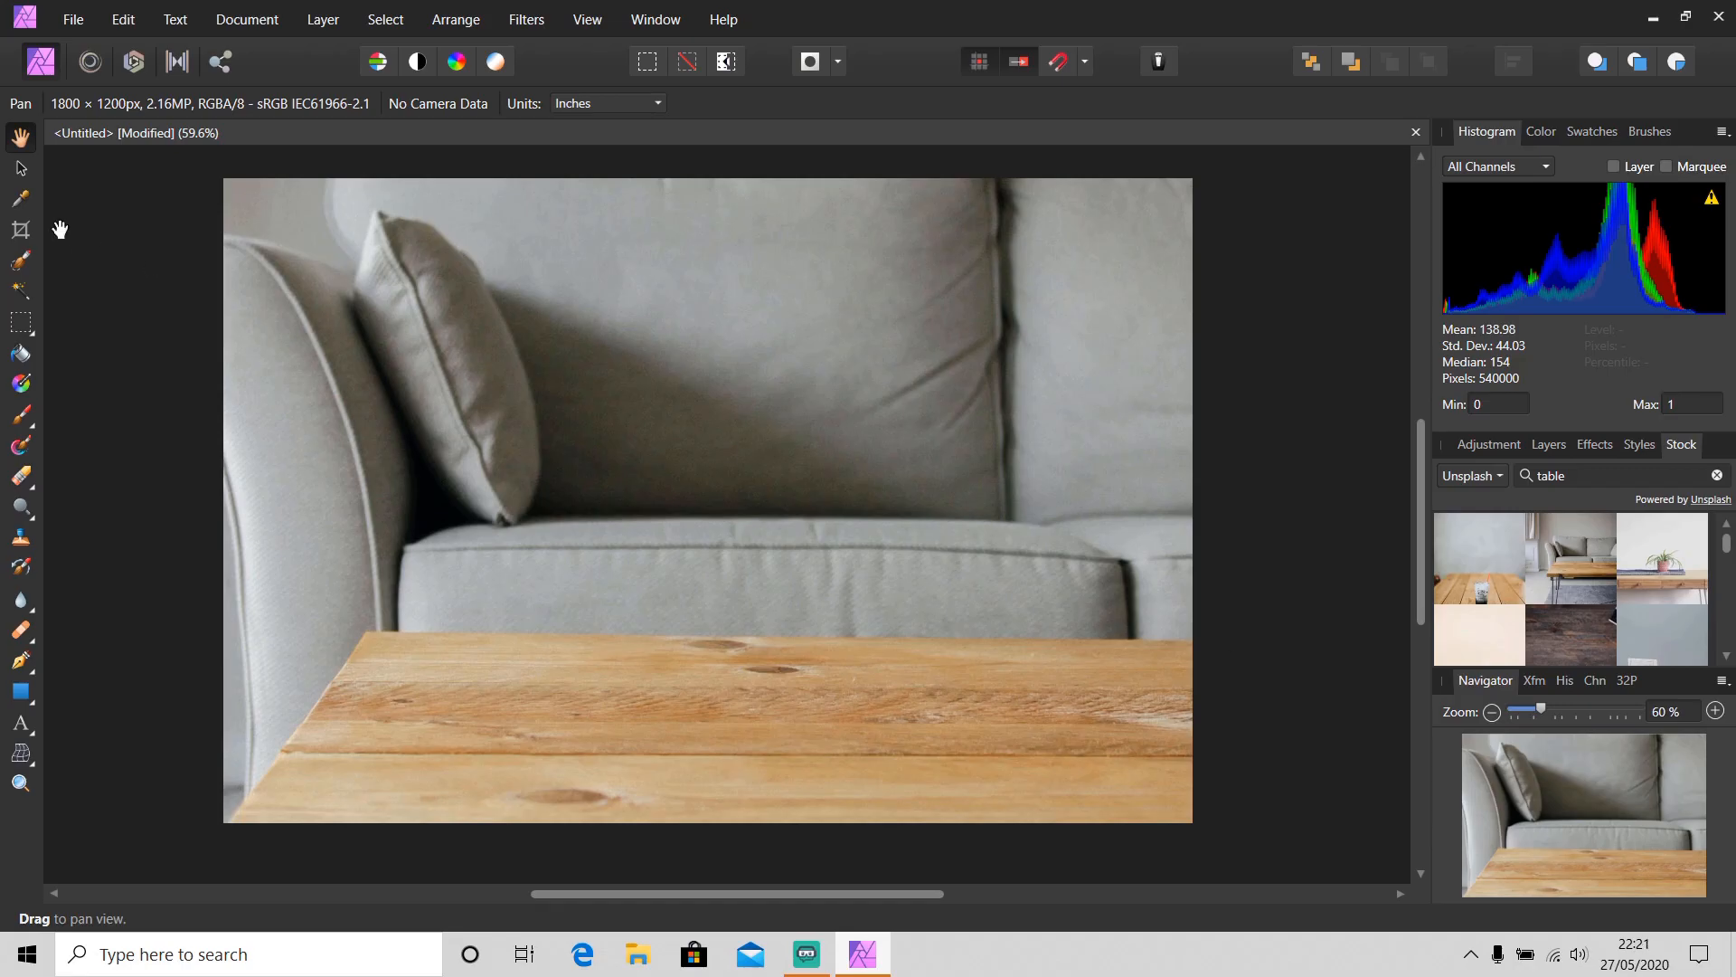
Cycle through the Crop tool's overlay options, ending on Thirds Grid, and leave the Crop tool
left_click(21, 229)
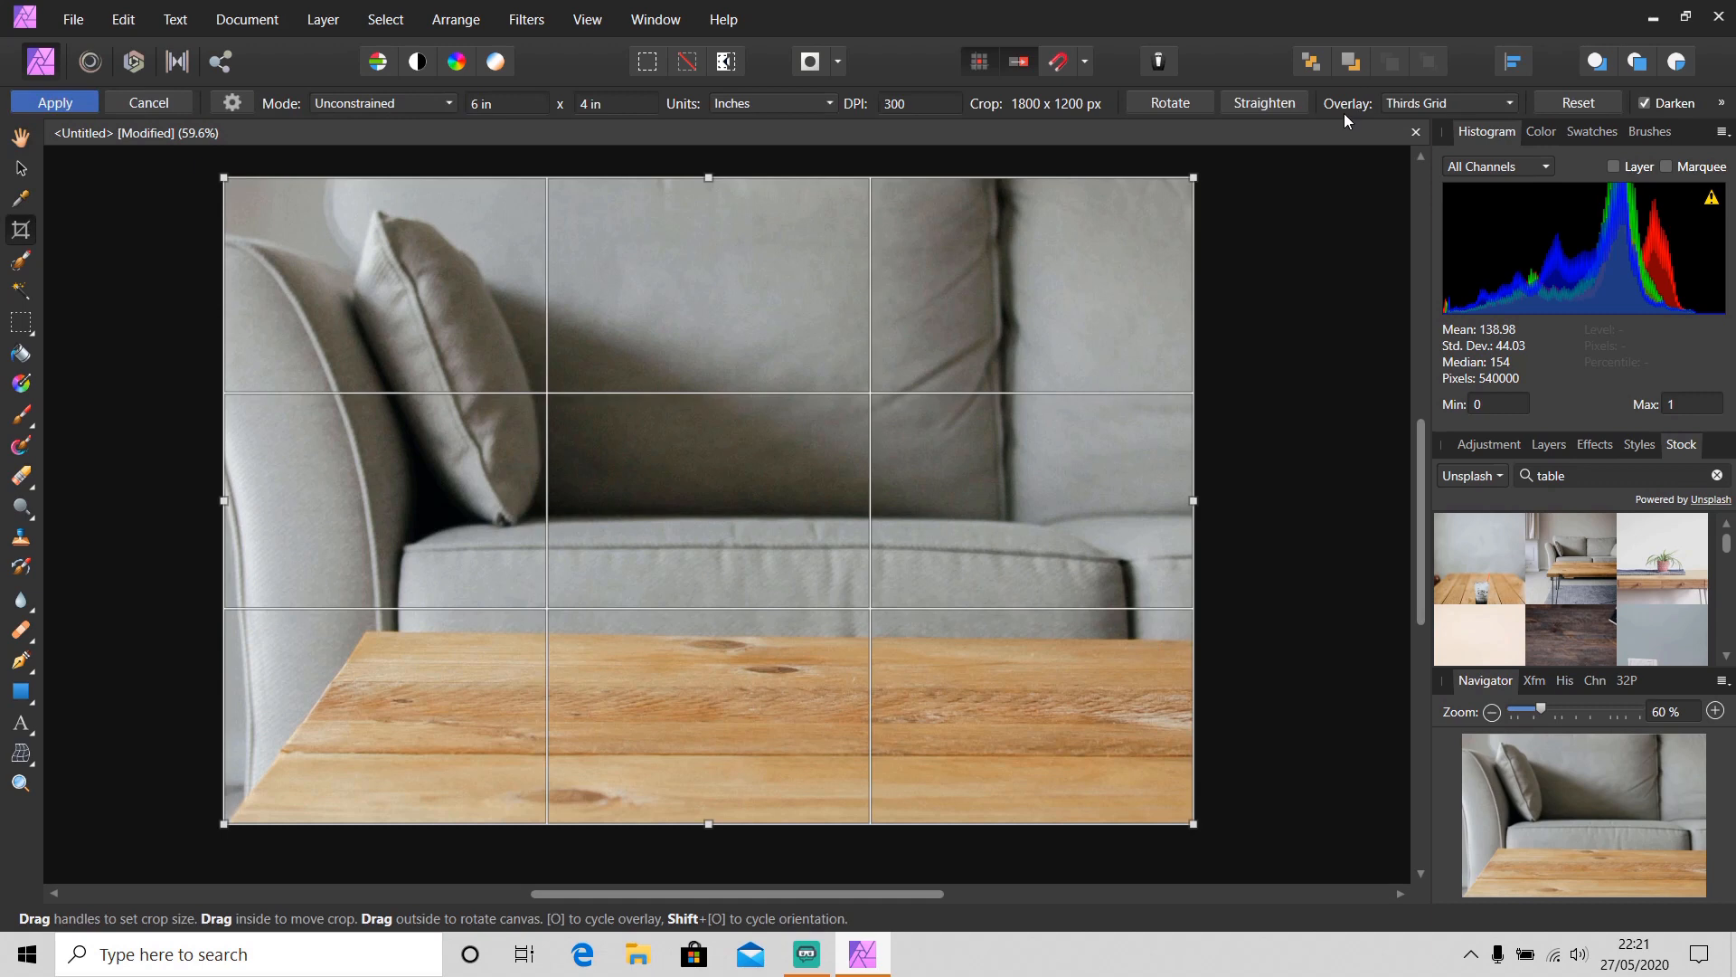
left_click(1391, 106)
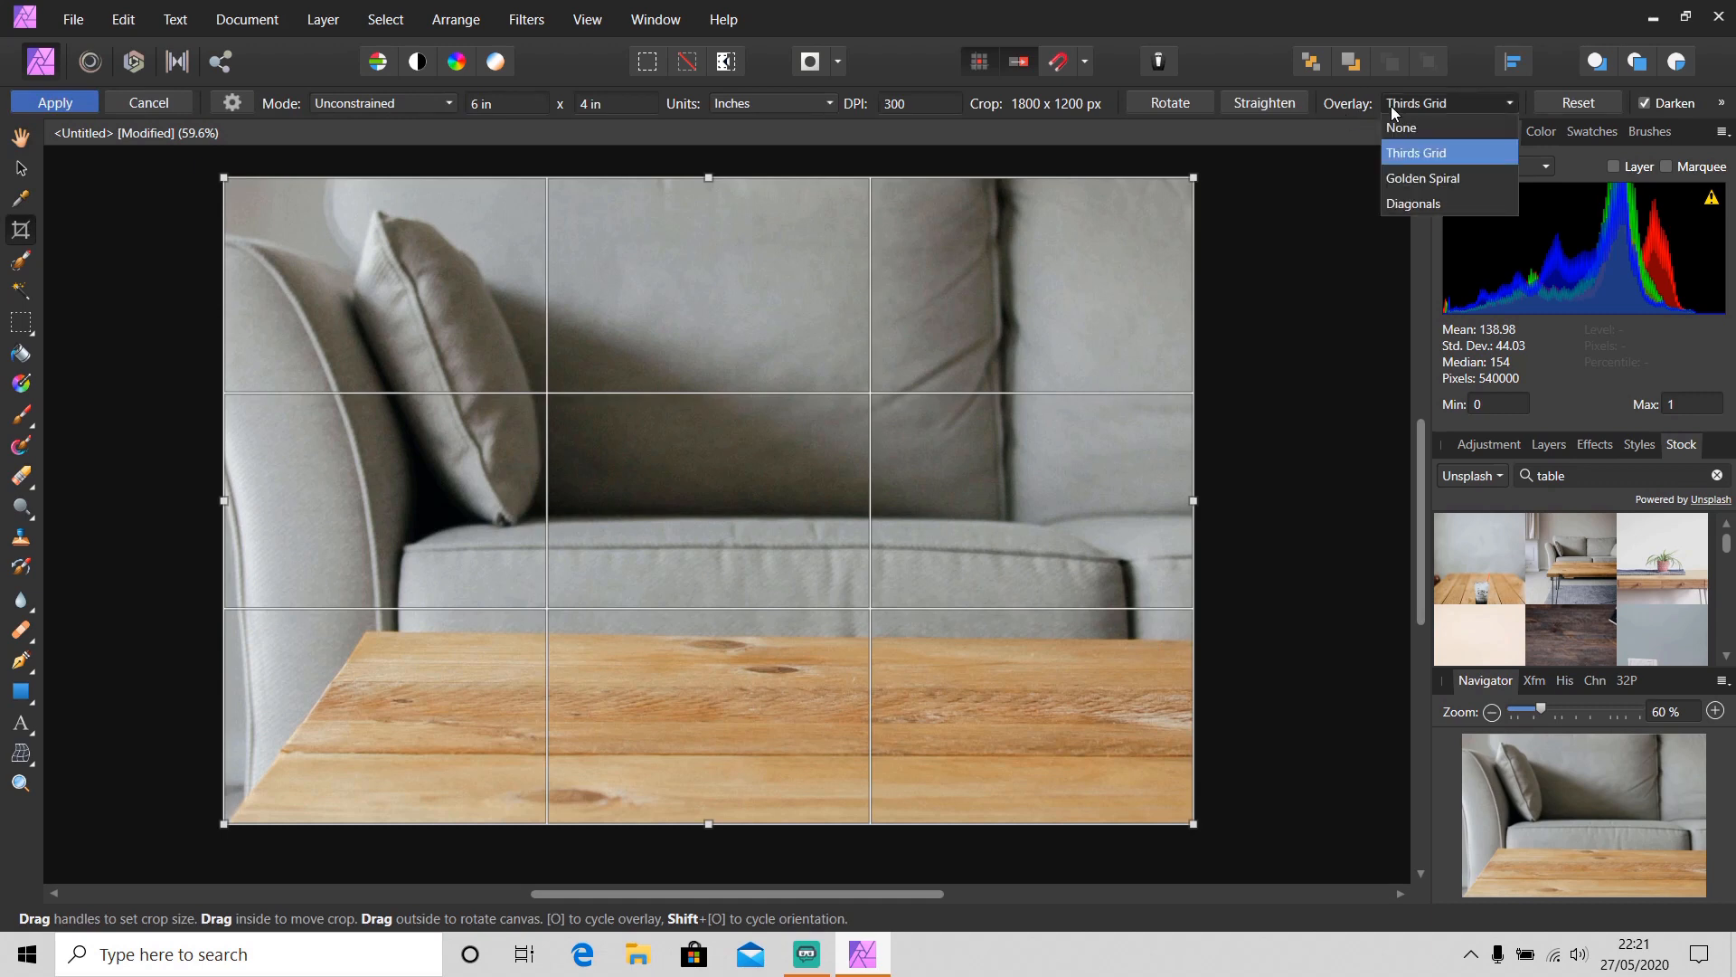
left_click(1430, 154)
key("o")
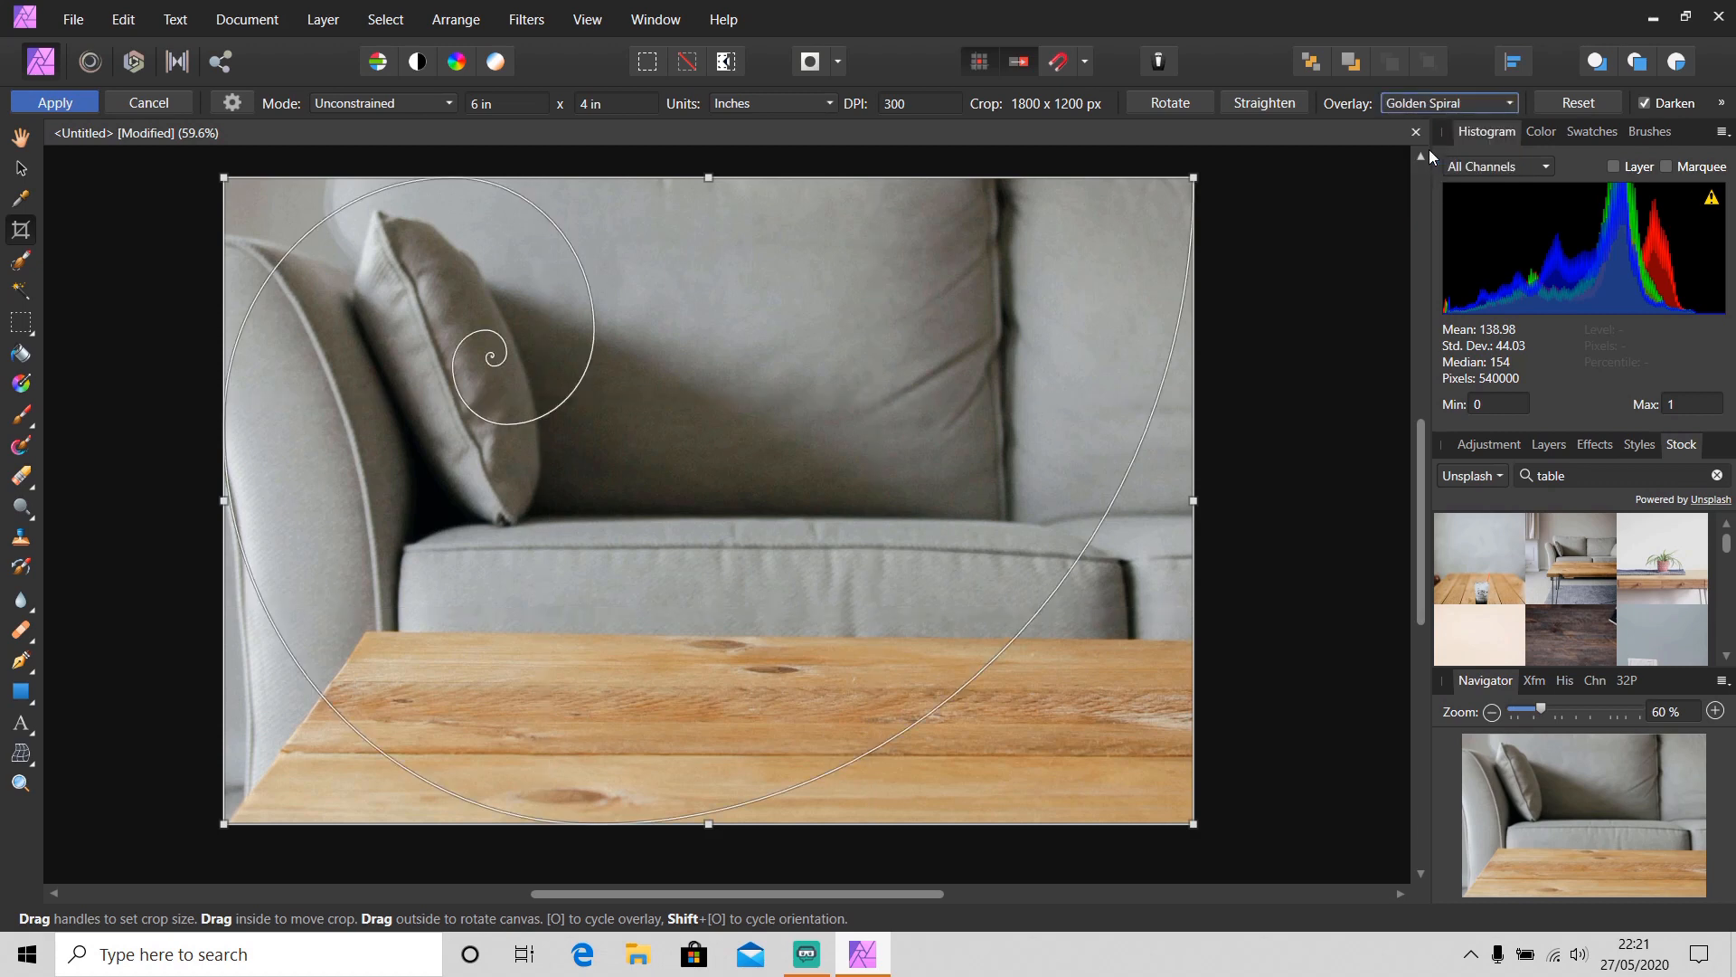
key("o")
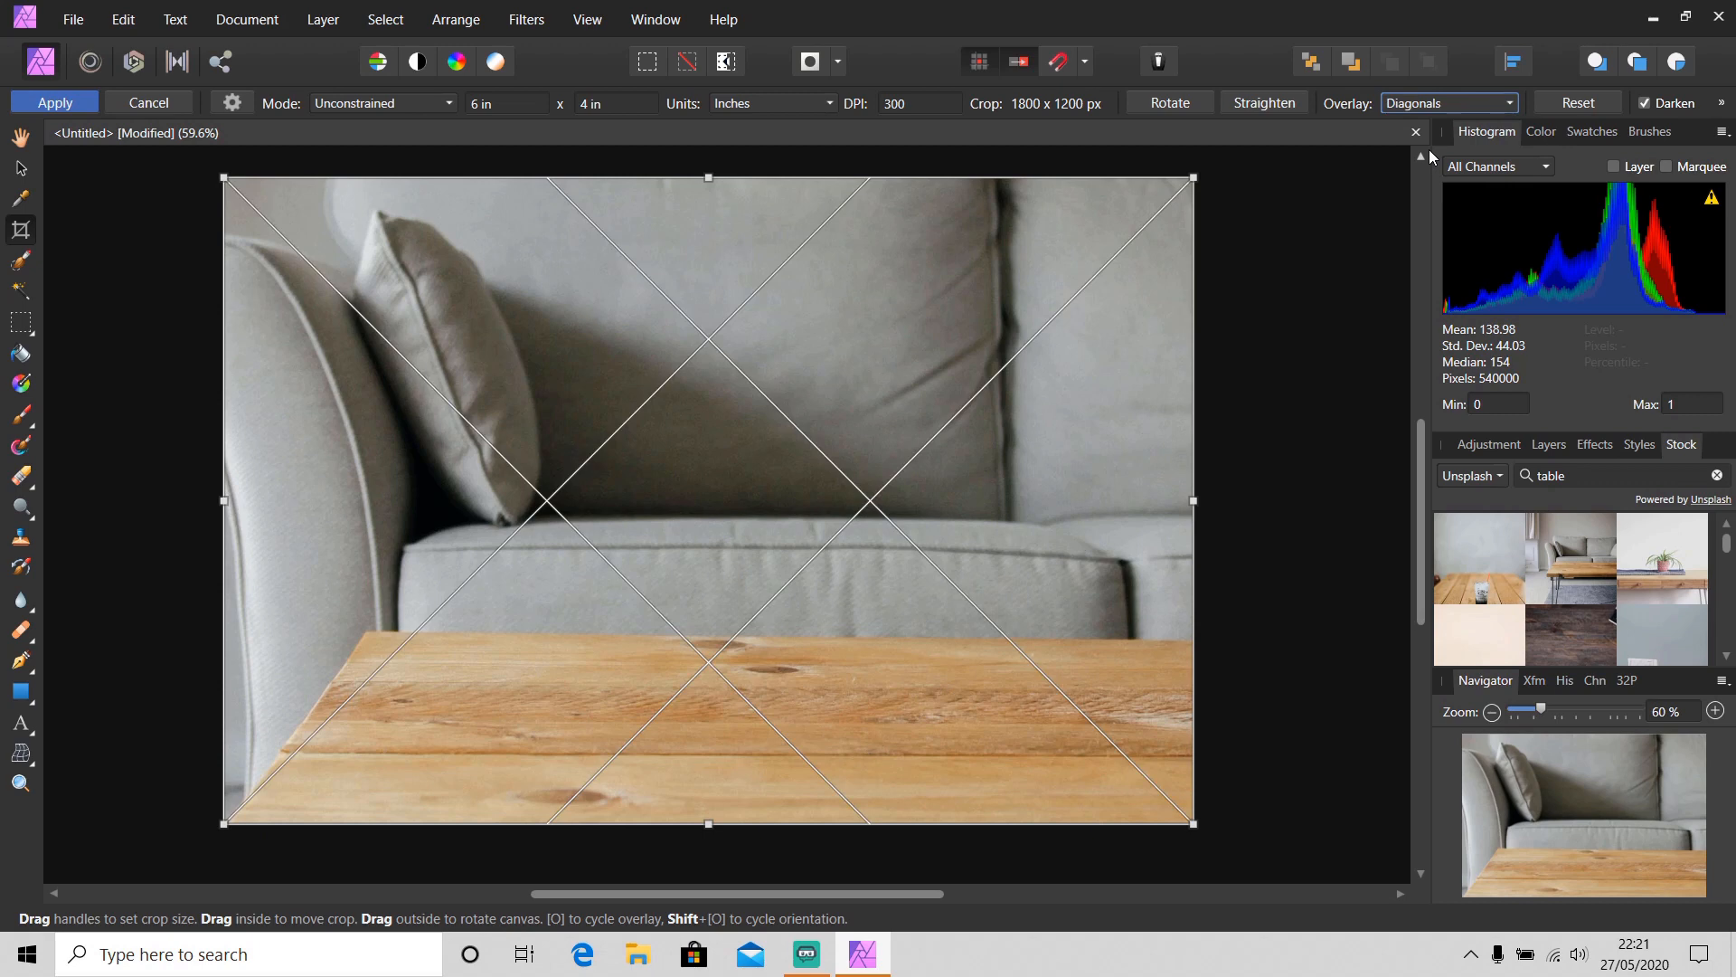
key("o")
key("o")
key("o")
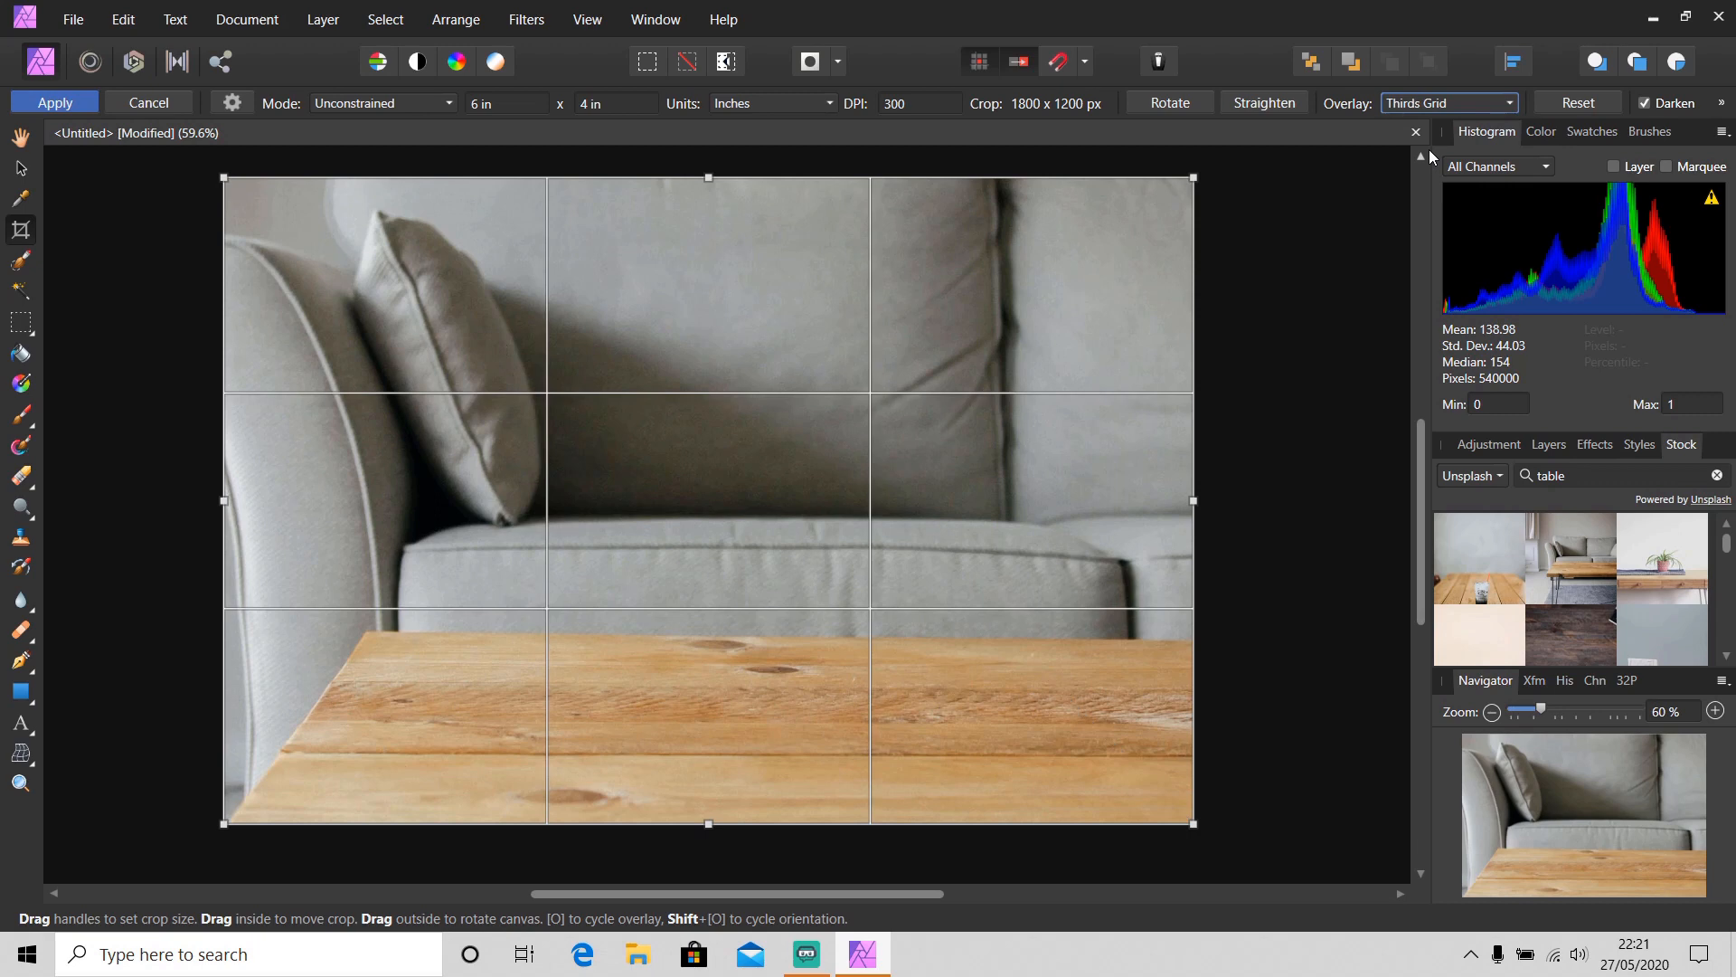
left_click(19, 168)
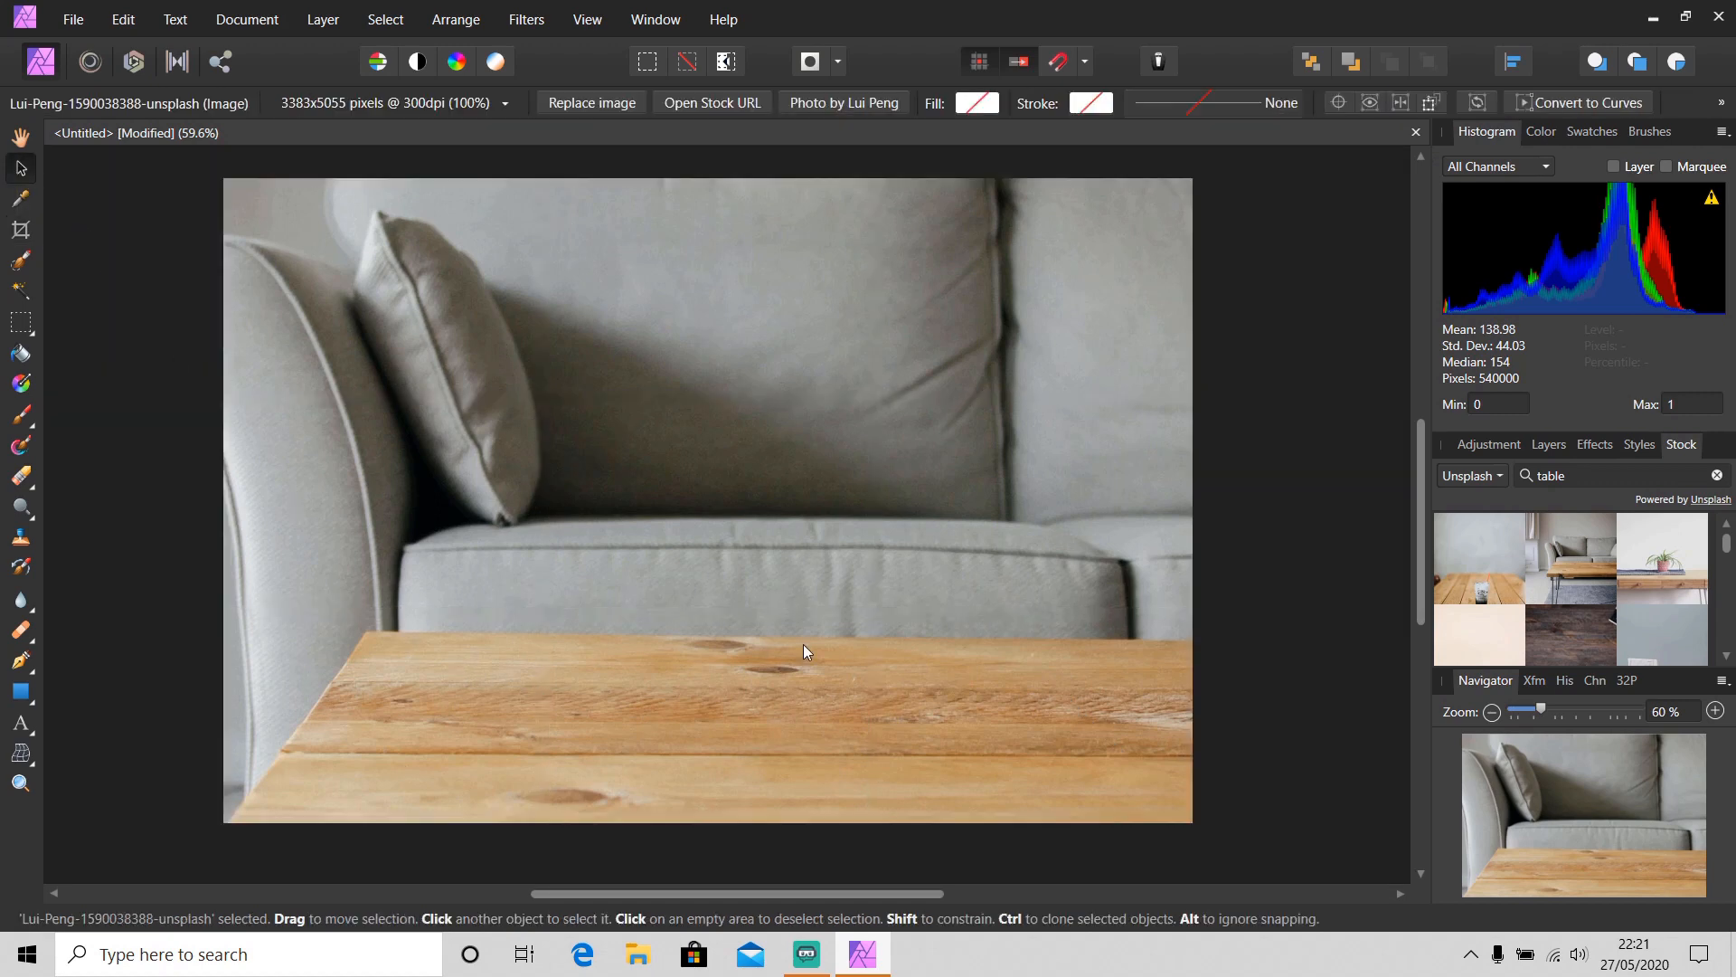
Rotate the placed sofa-and-table stock photo by about 2.3°
scroll(805, 644, "down", 8)
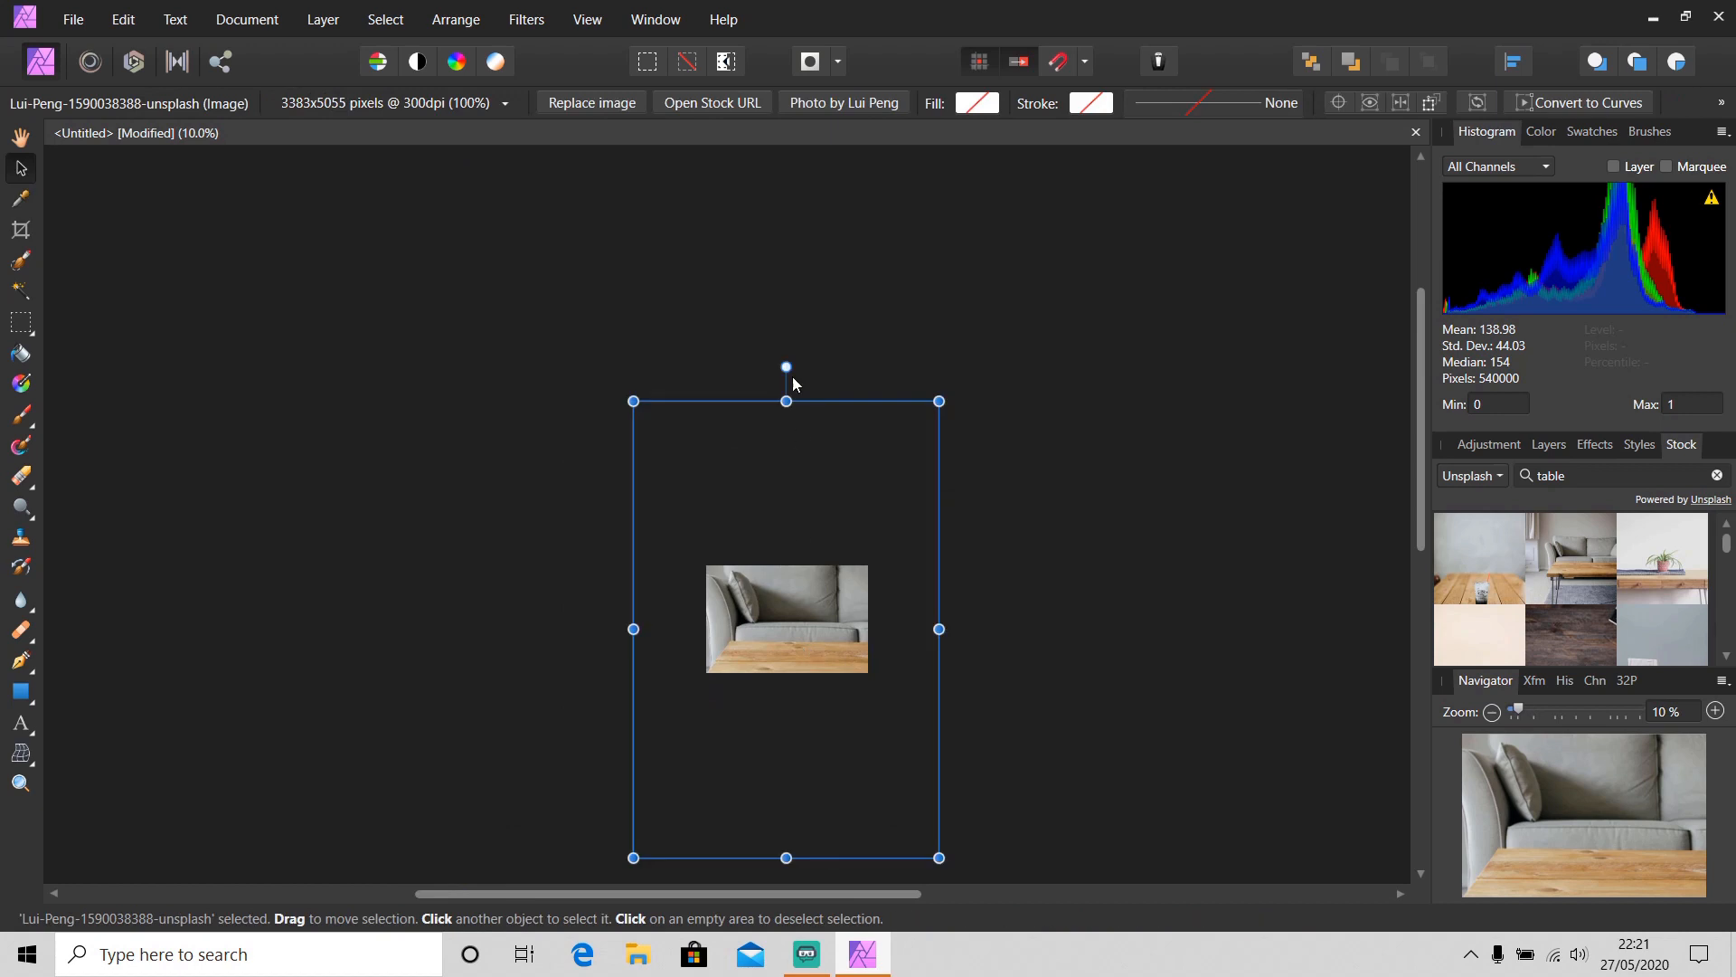
left_click_drag(789, 365, 779, 365)
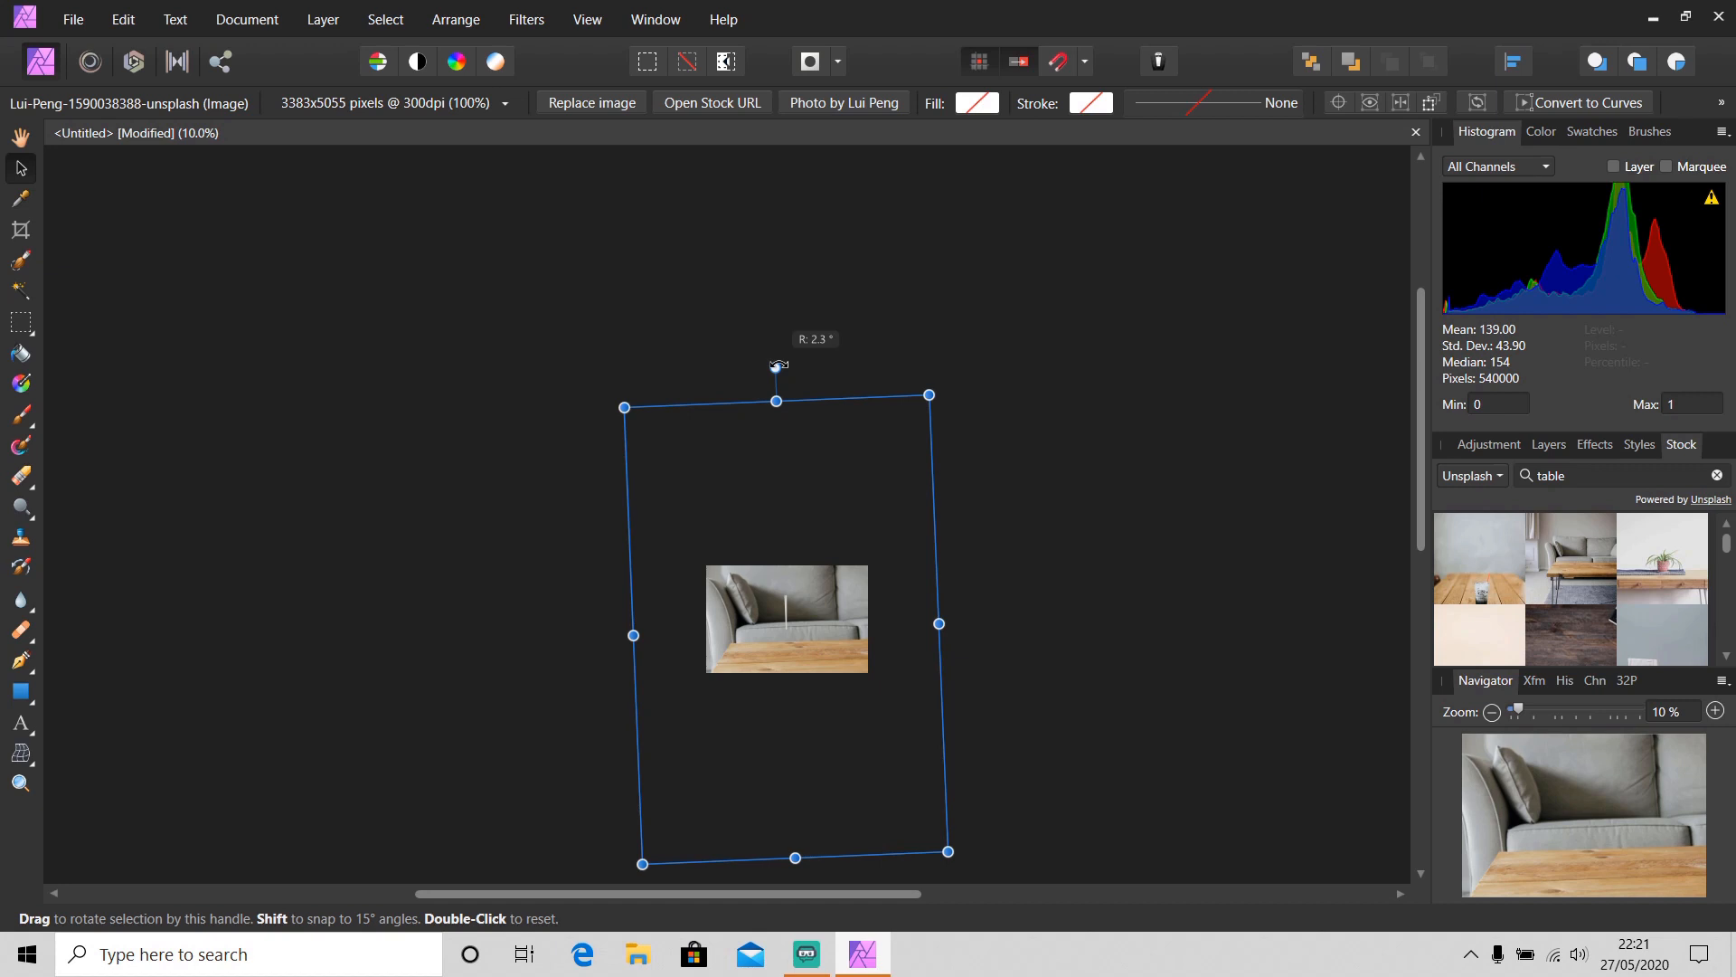
left_click_drag(779, 366, 779, 366)
scroll(789, 661, "up", 5)
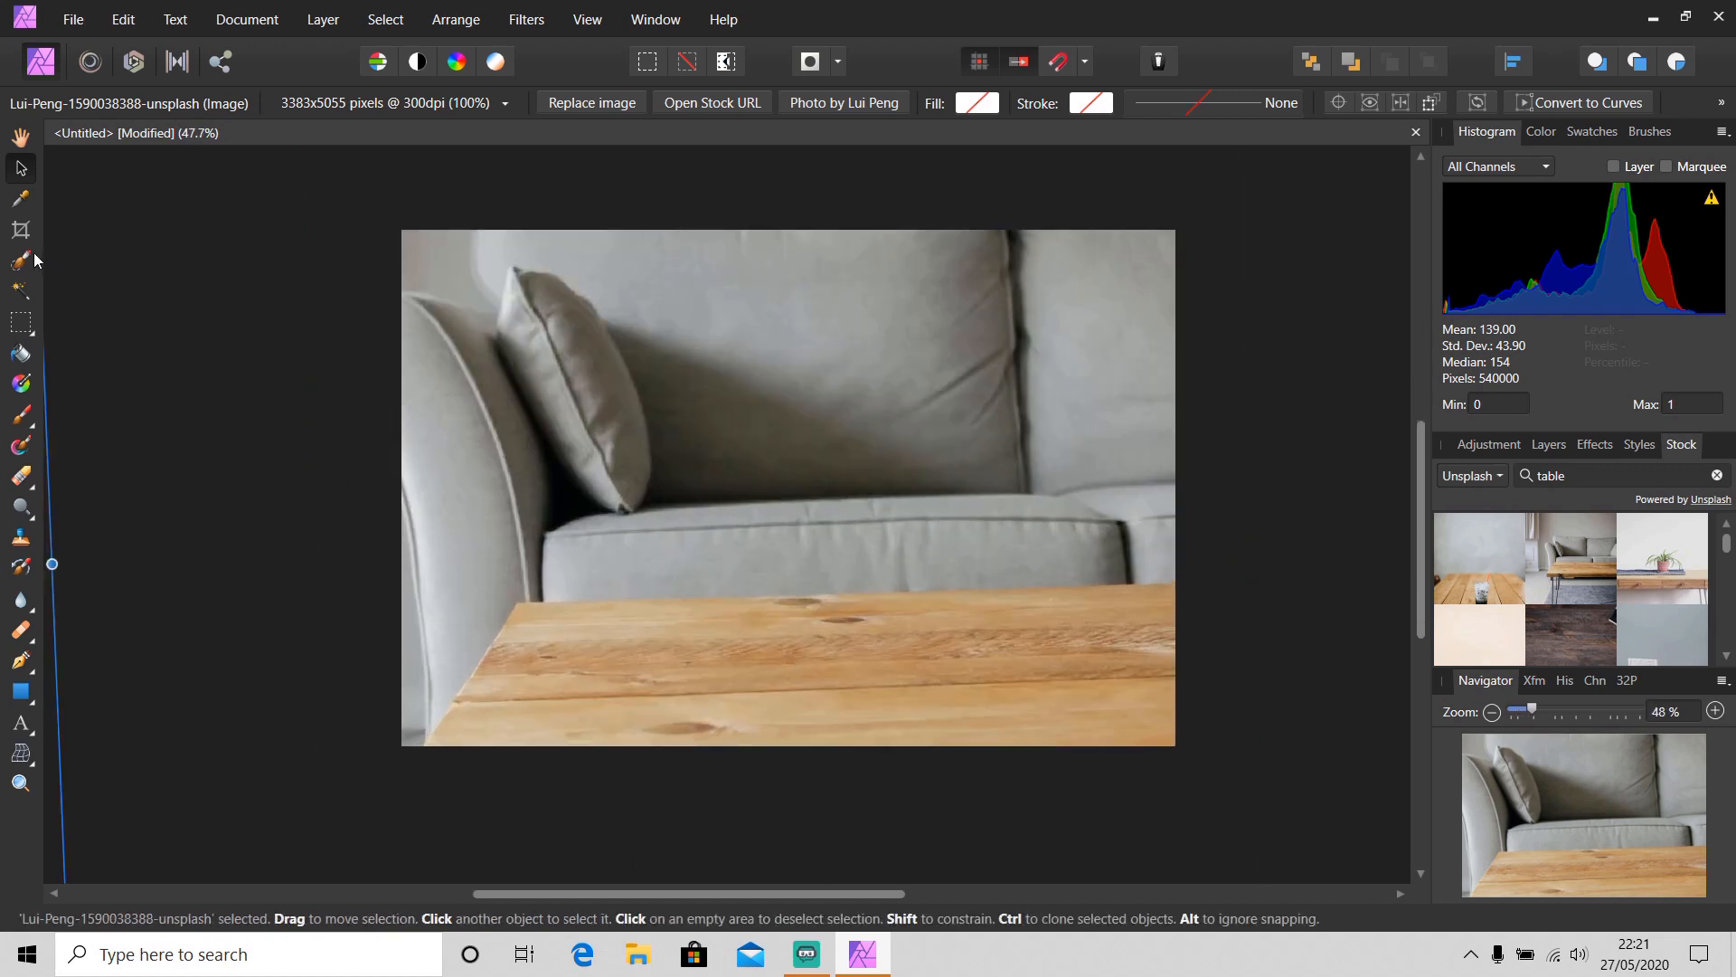
Straighten the image with the Crop tool along the table's front edge and apply the crop
left_click(21, 230)
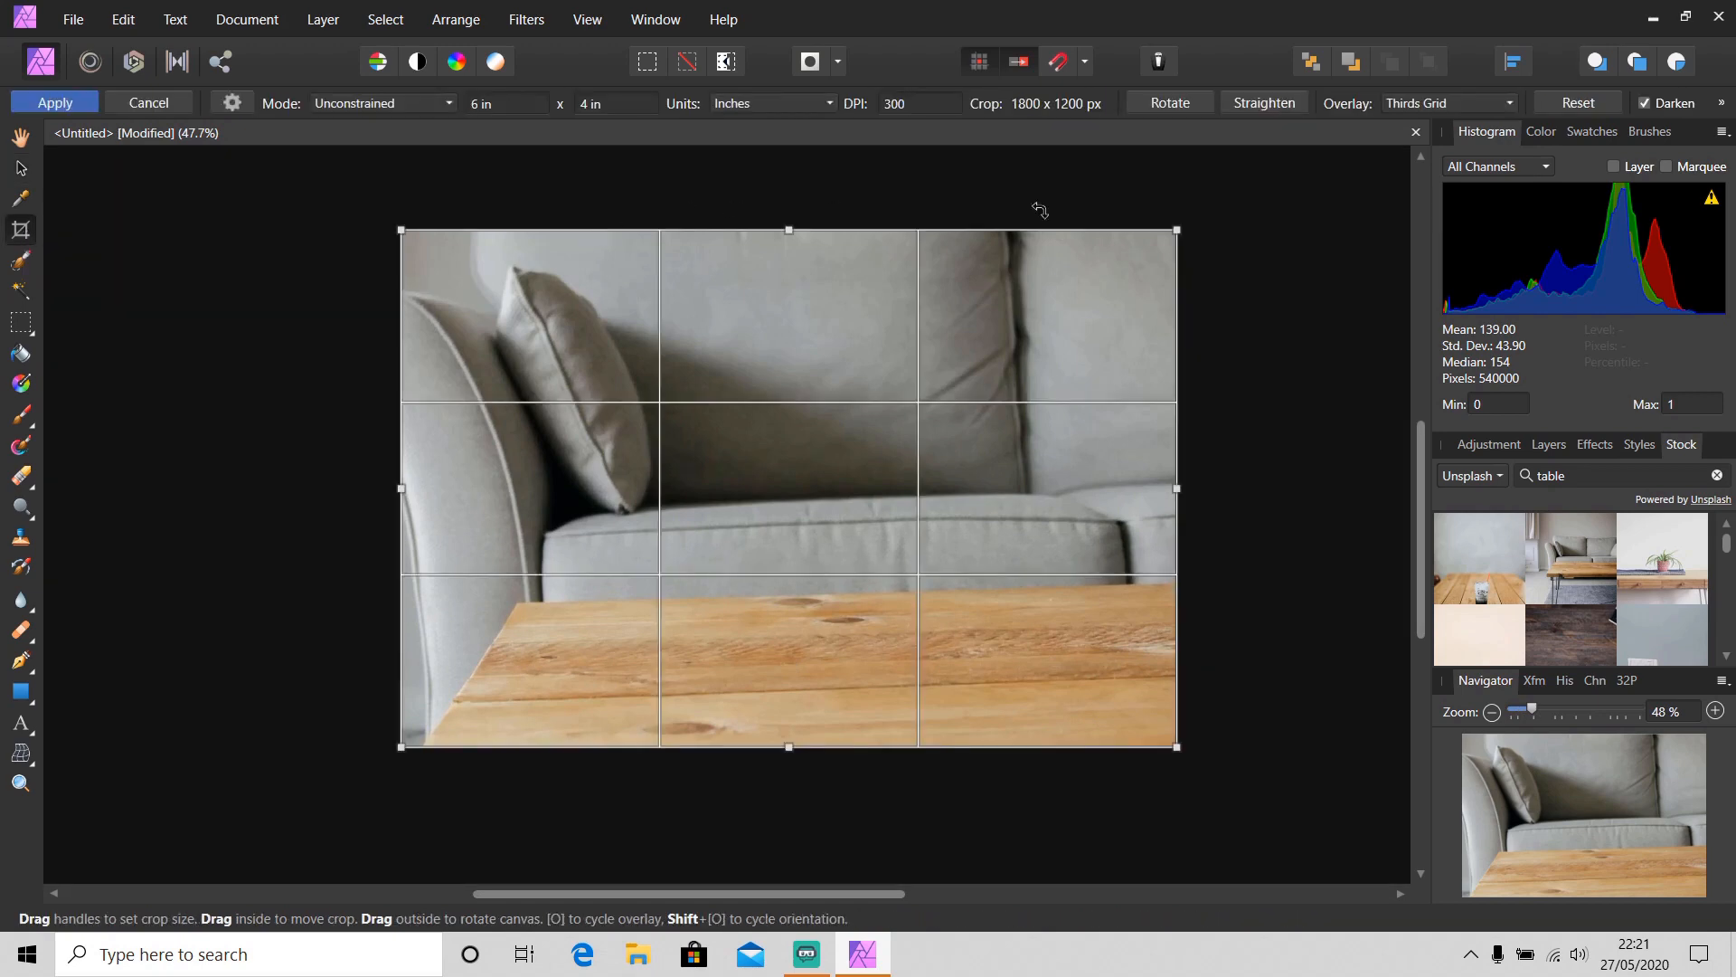
left_click(1275, 104)
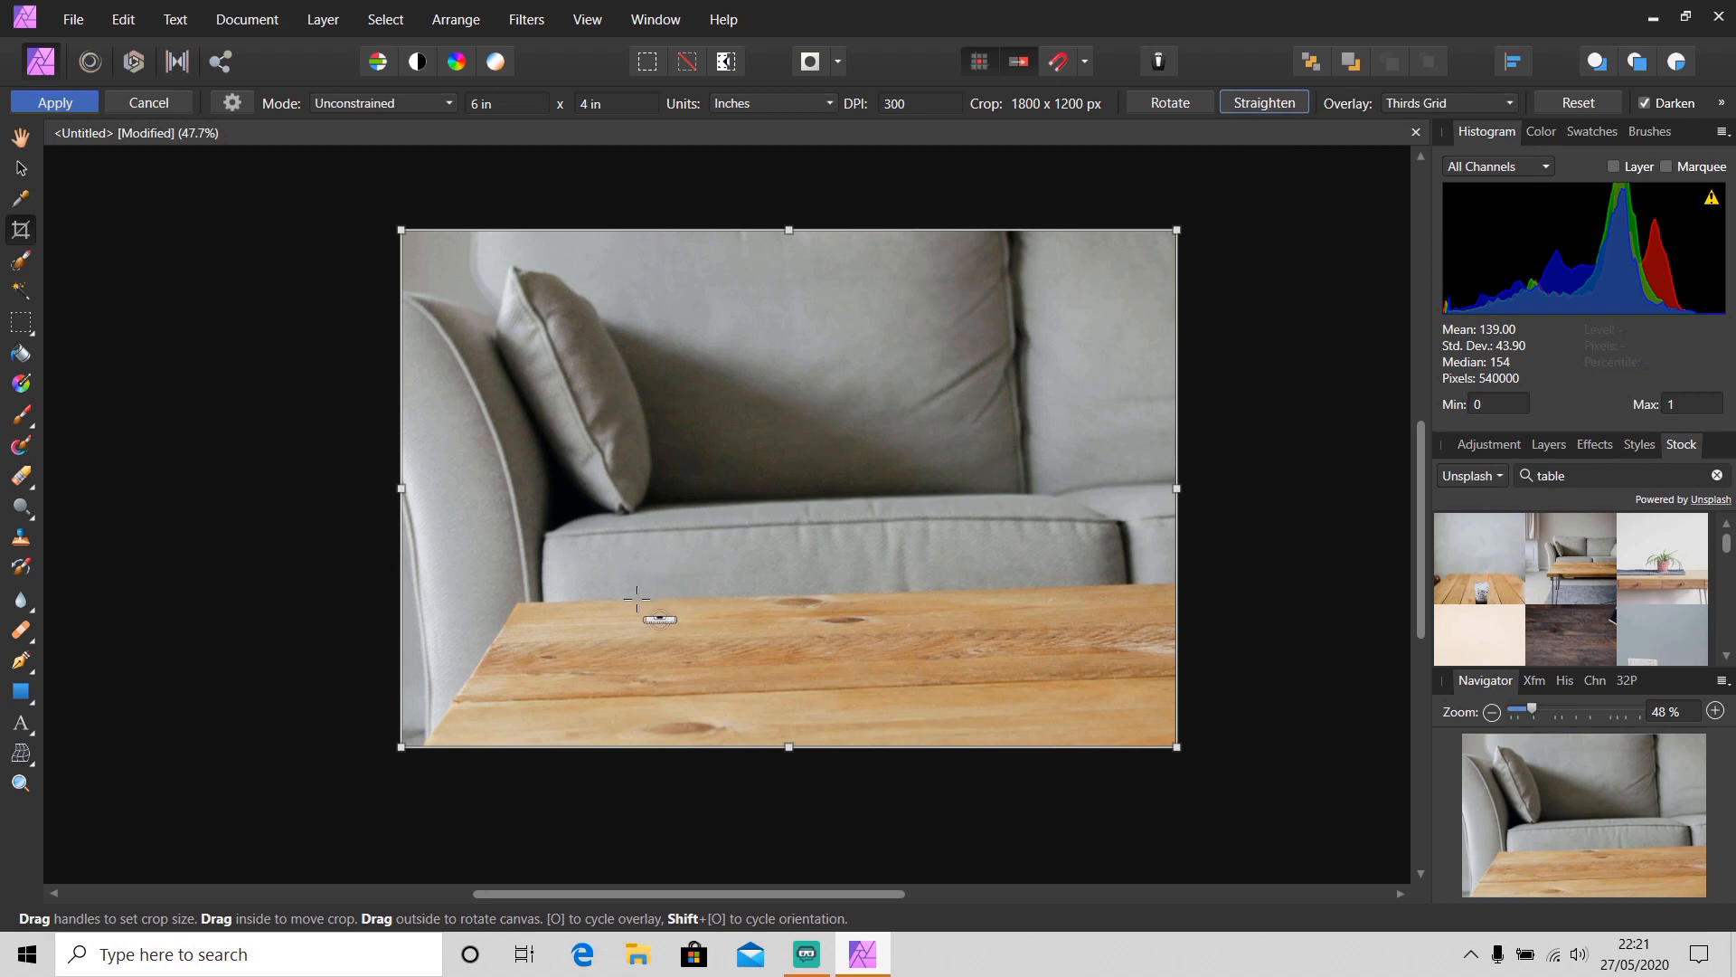
left_click_drag(636, 599, 928, 590)
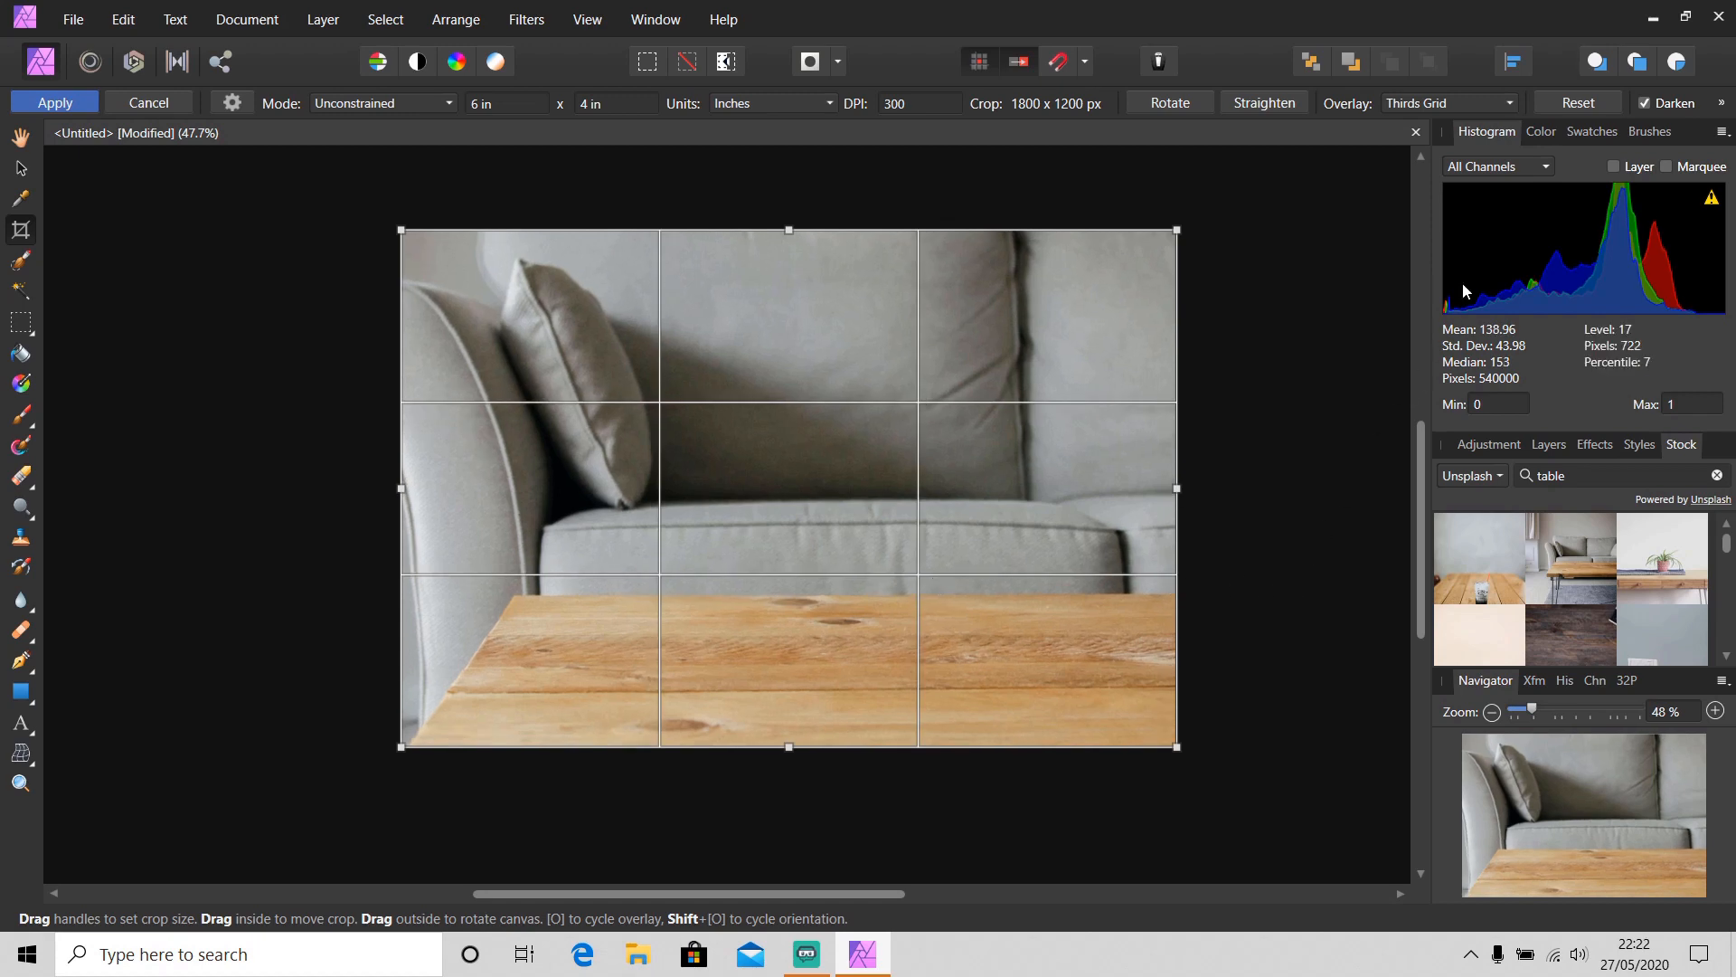
left_click(50, 104)
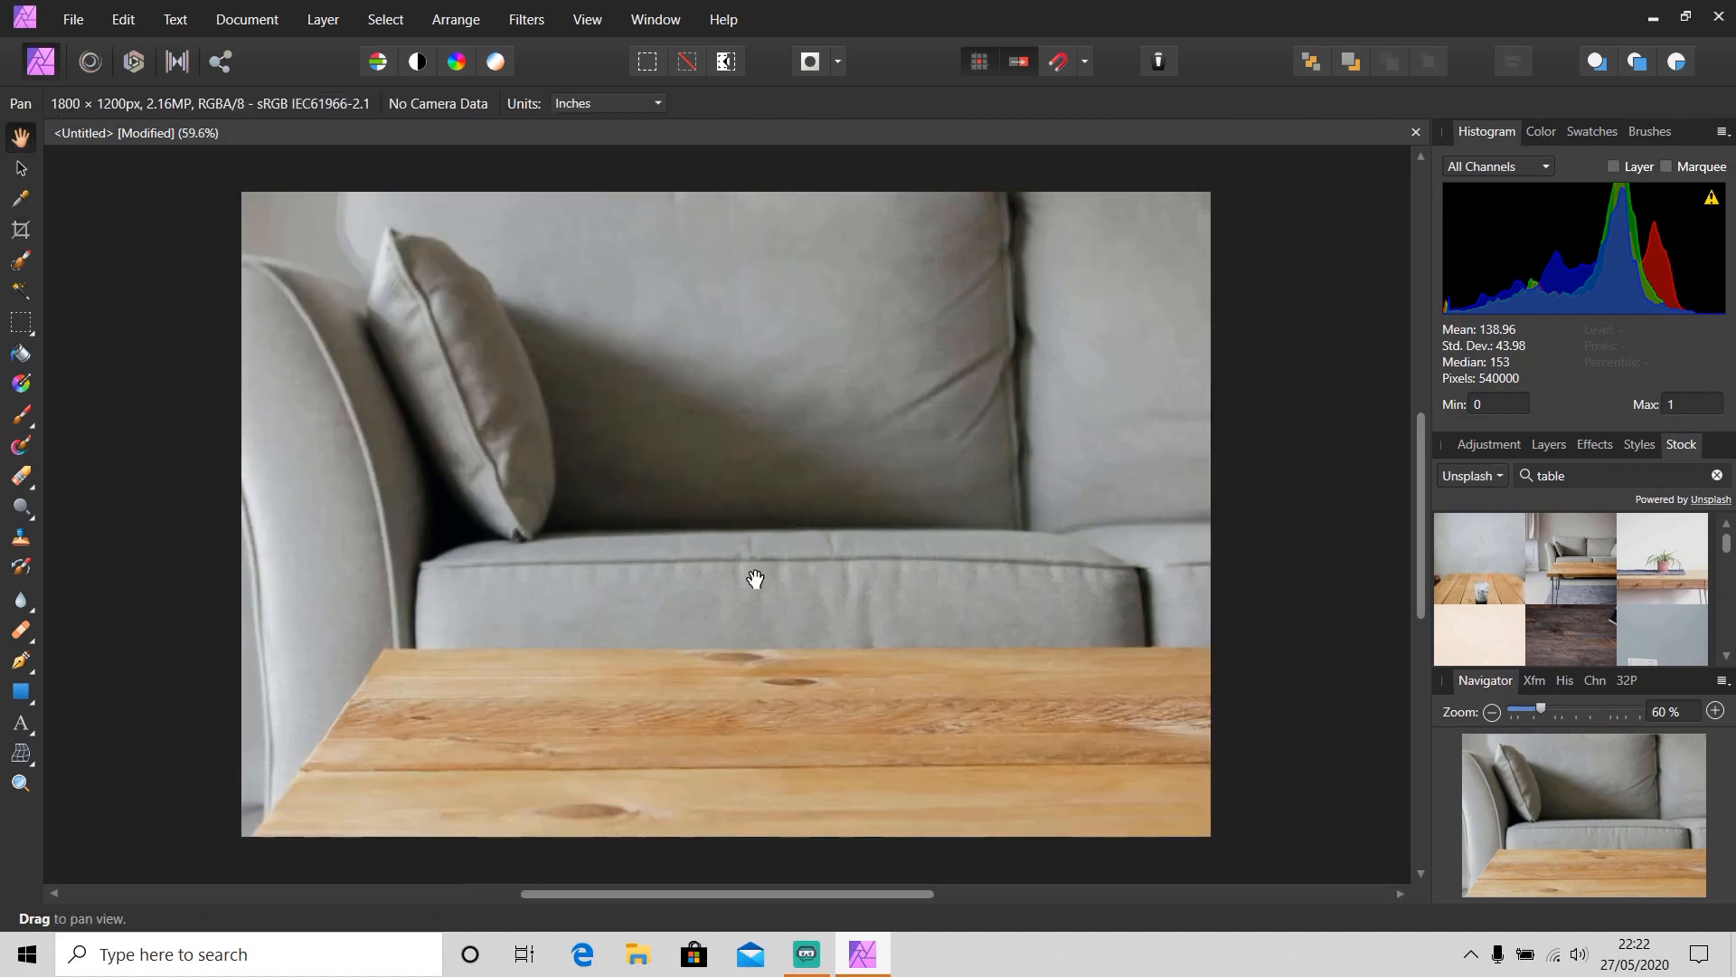